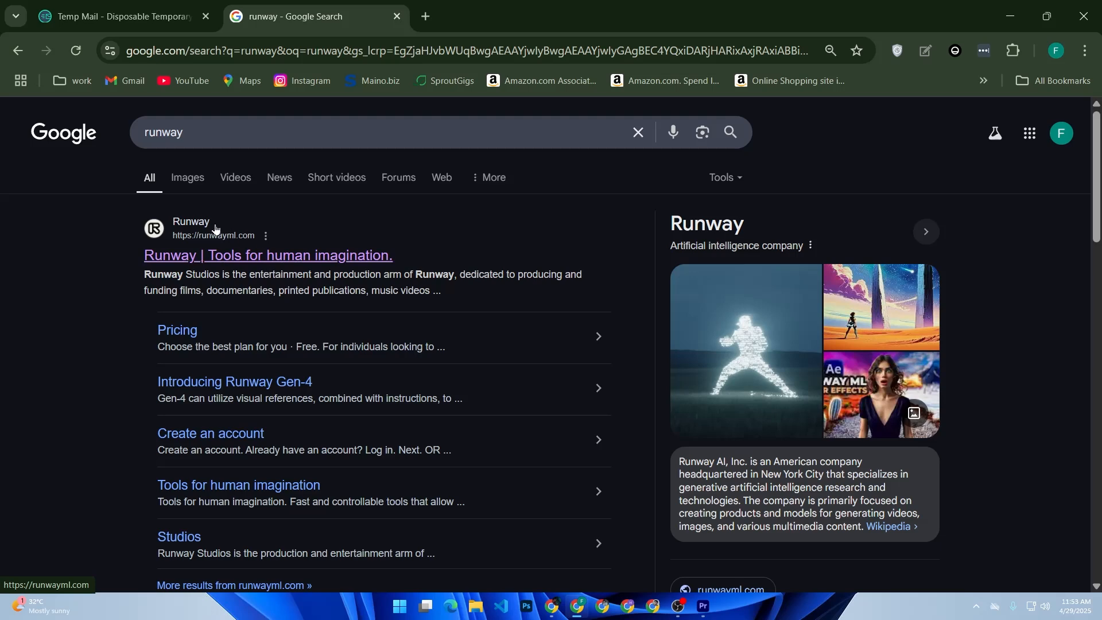
Open the Runway website from the search results and enter its dashboard through Get Started
click(242, 259)
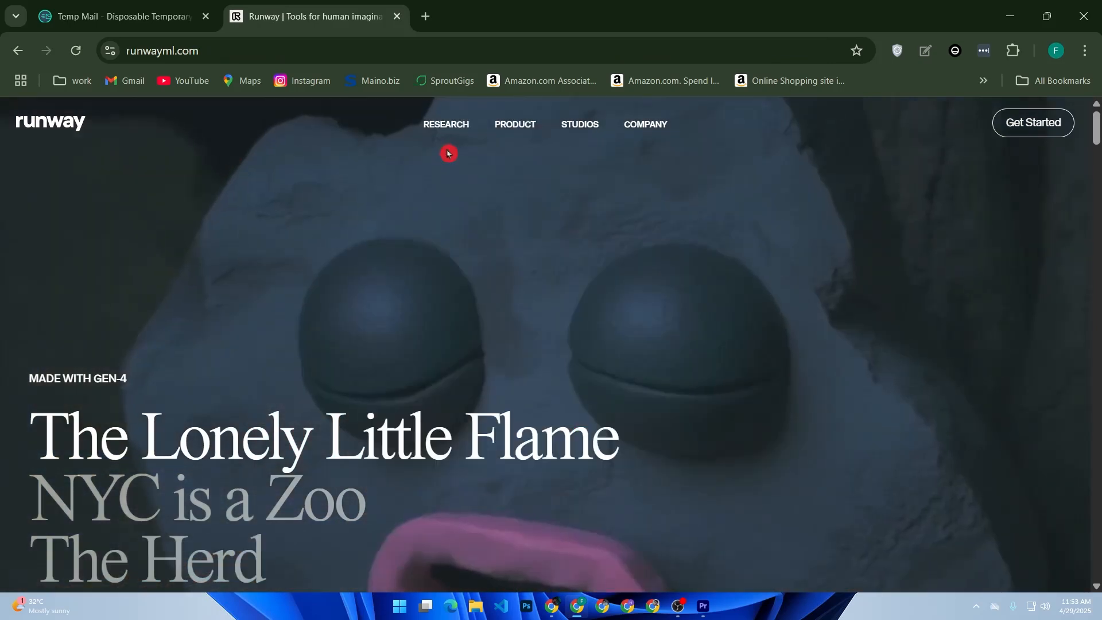
click(1053, 127)
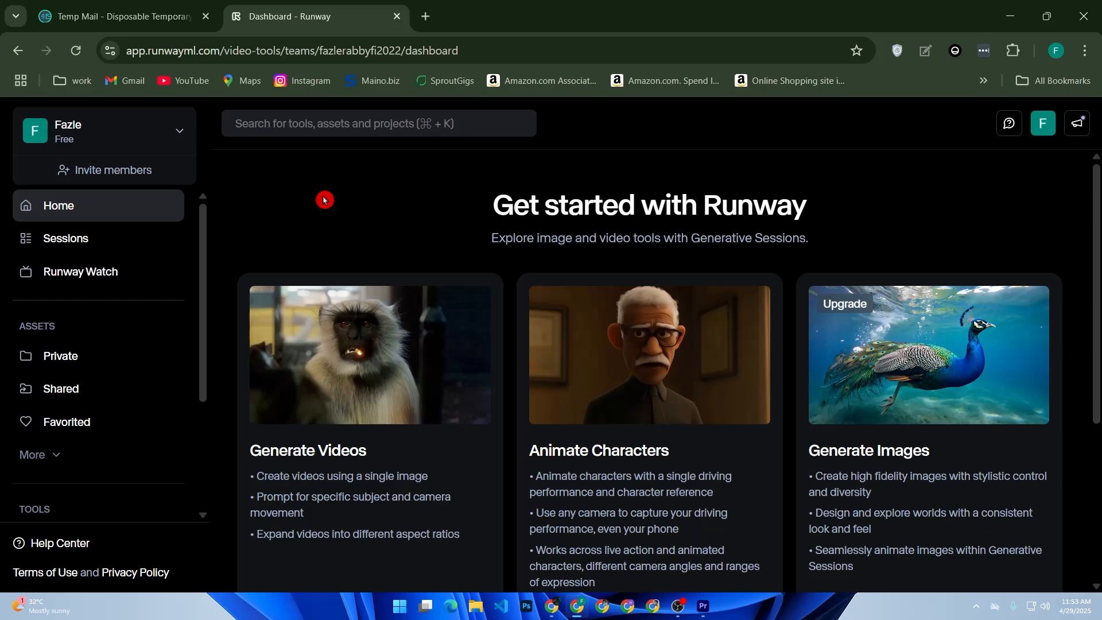
scroll(344, 230, down, 5)
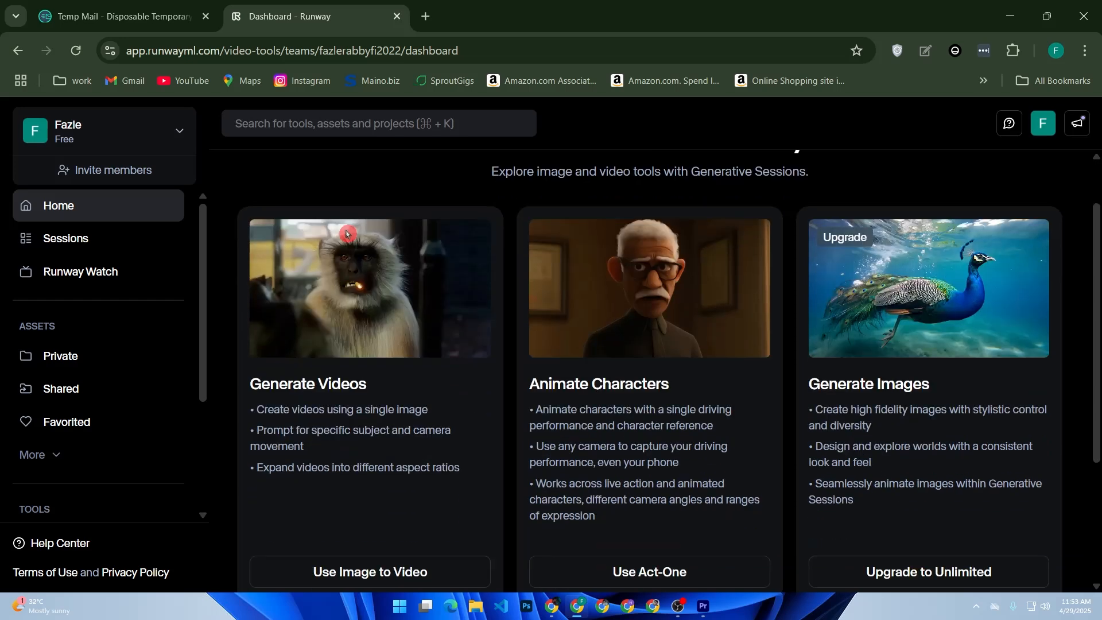
scroll(377, 246, up, 5)
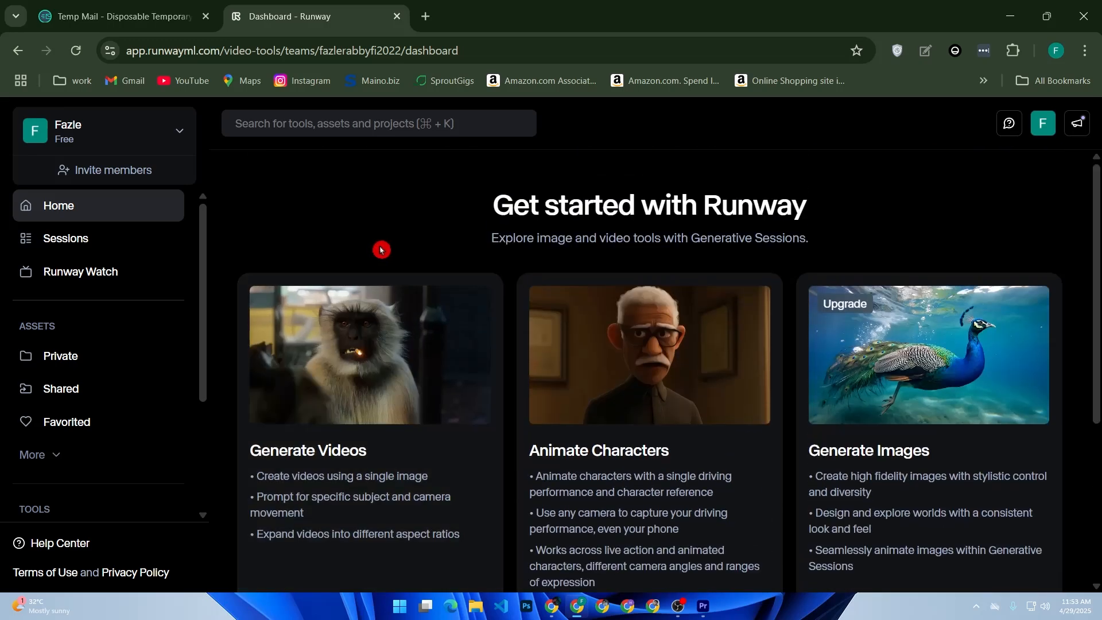
scroll(381, 248, down, 4)
scroll(398, 204, up, 4)
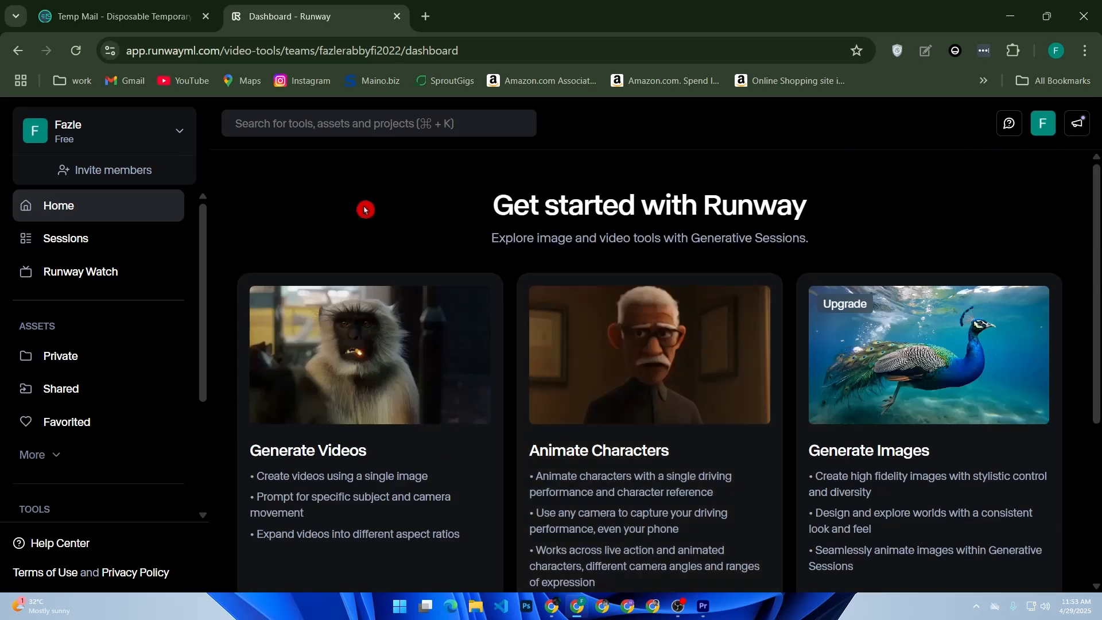
Look through the Runway Watch and Sessions pages, check the account options, and return to Home
click(134, 272)
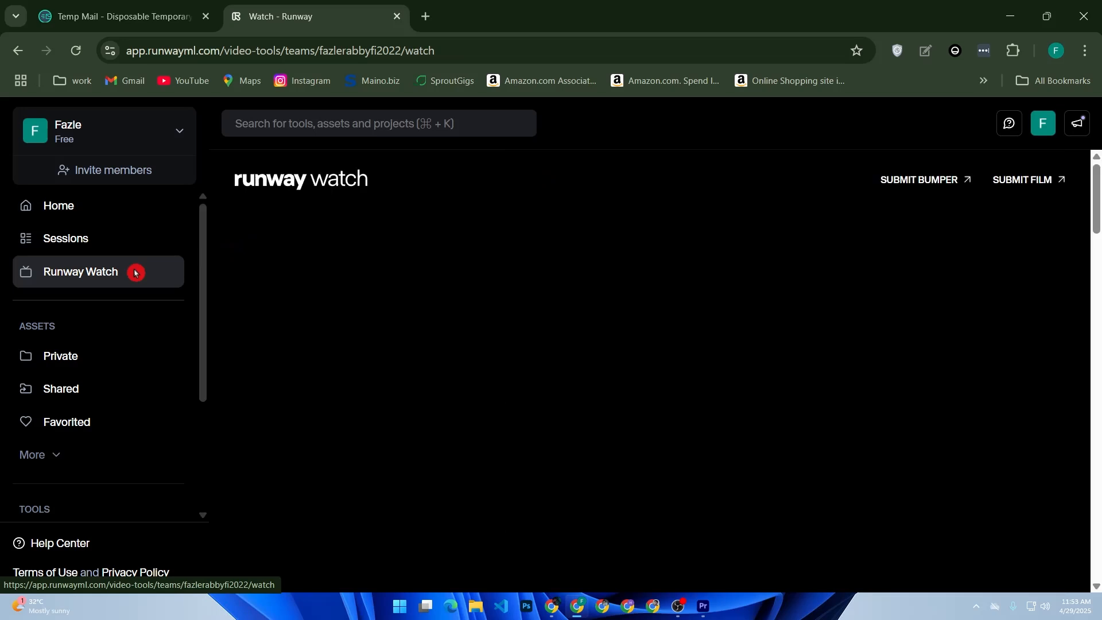
click(130, 253)
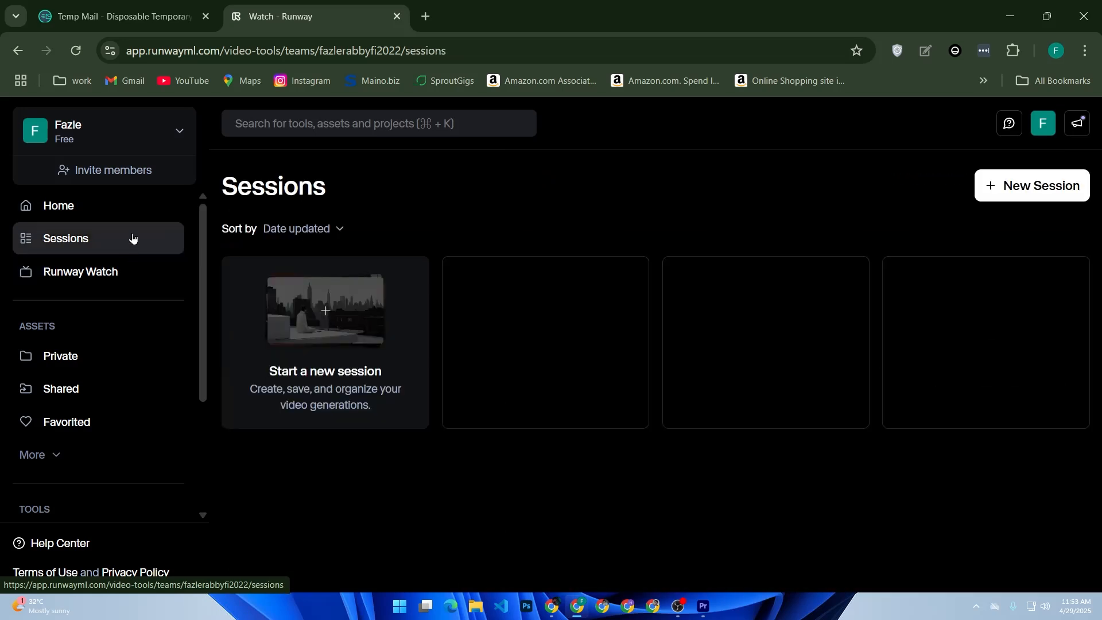
click(180, 127)
click(237, 499)
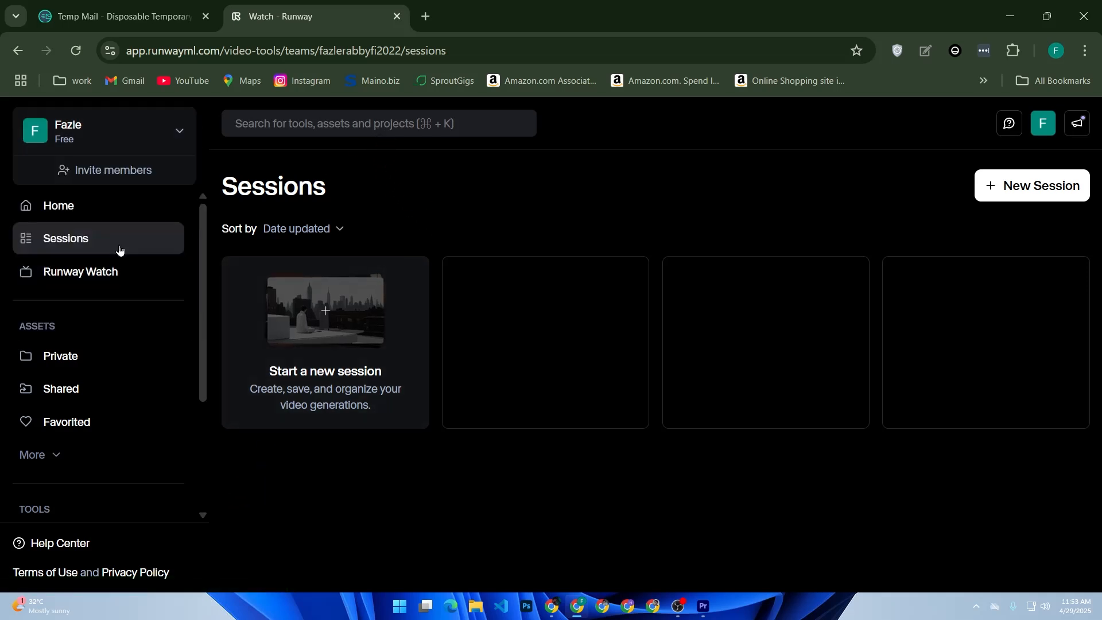
click(112, 212)
Search the tools for "gen-3" and try to open the Gen-3 Alpha generative session
click(388, 123)
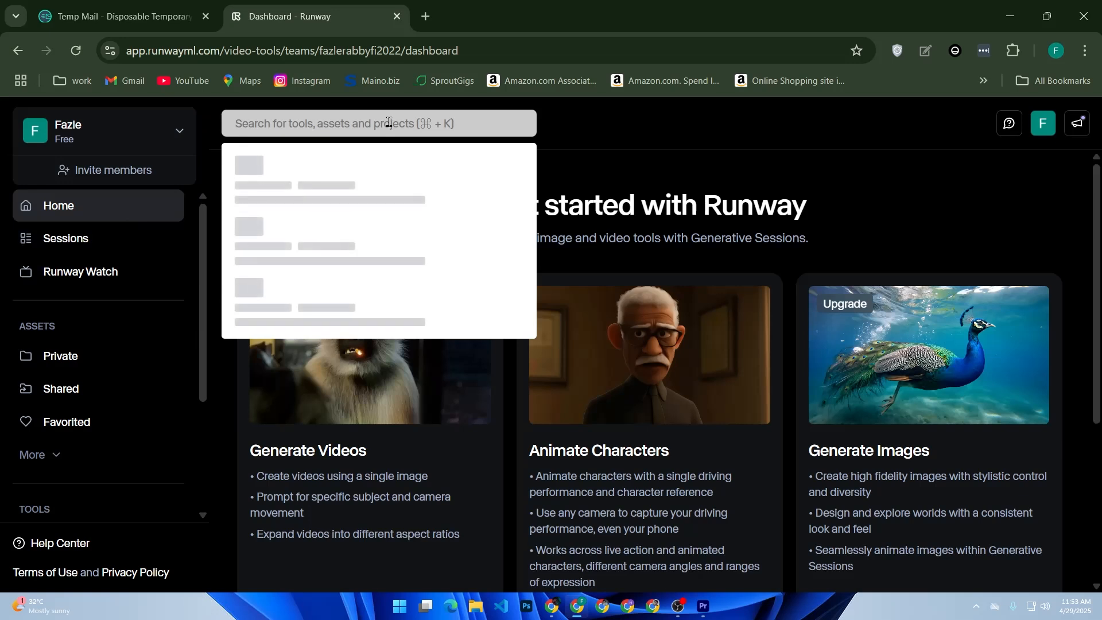
text(gen)
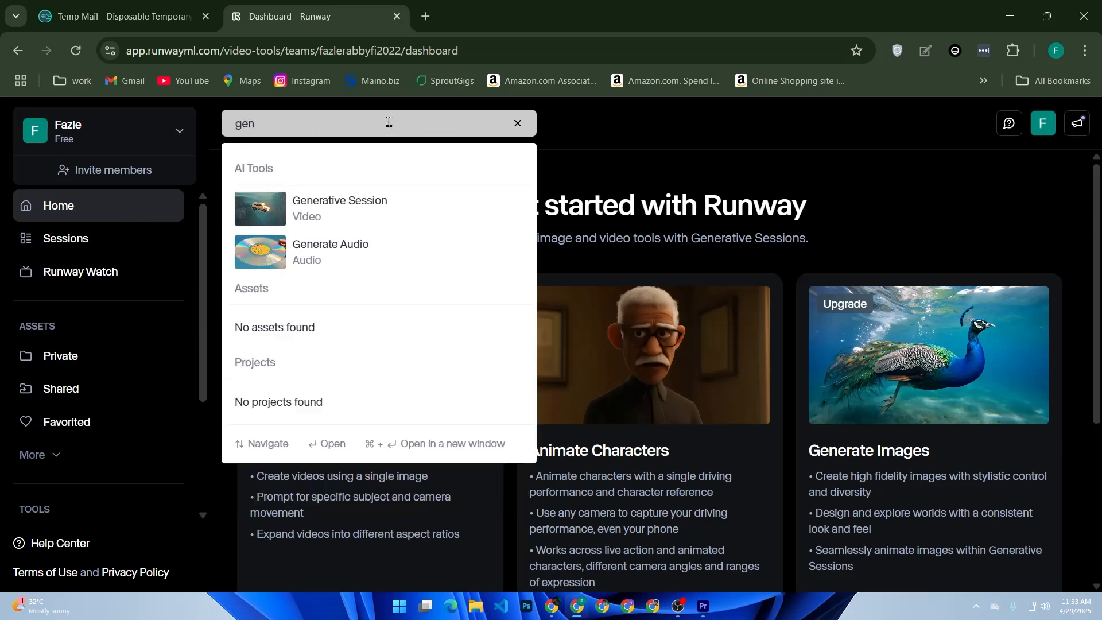
text(-3)
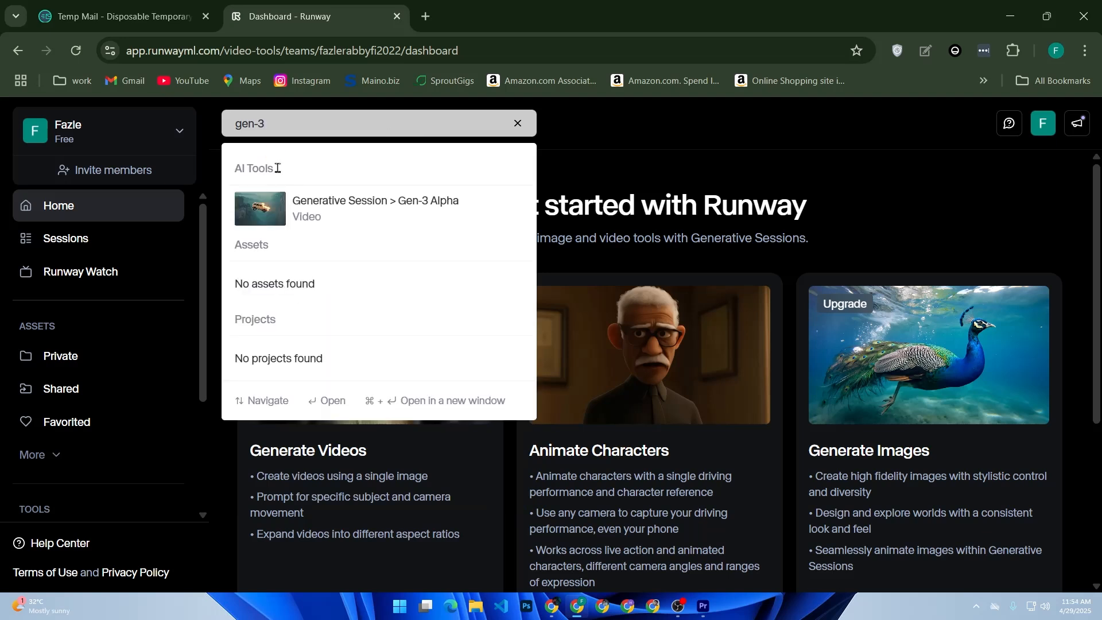
click(313, 208)
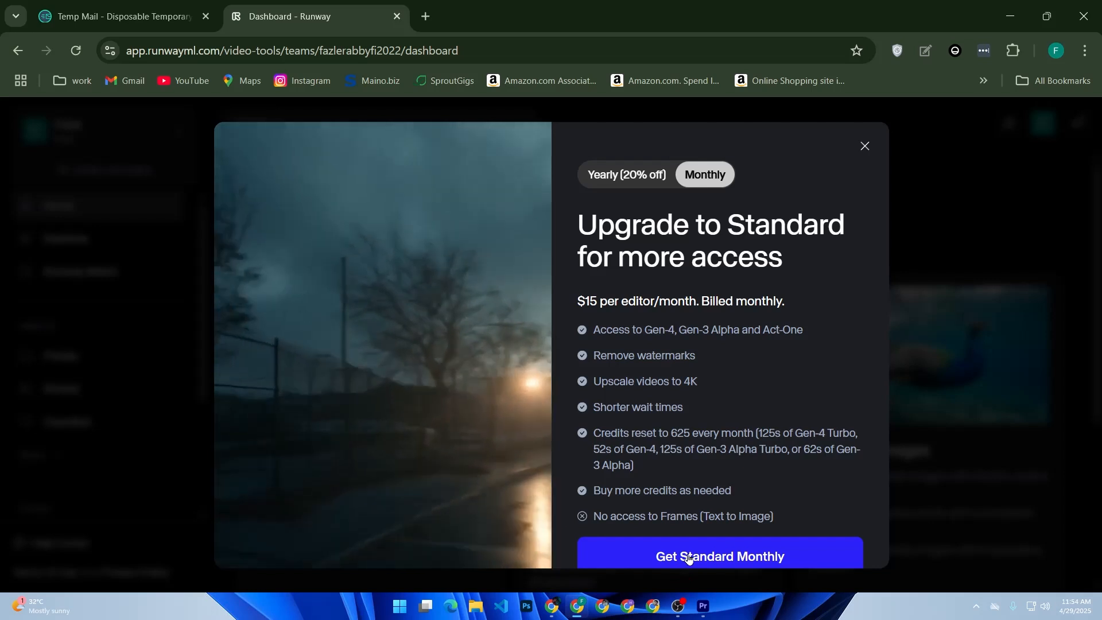
View the checkout page for the Standard Monthly plan and return to the dashboard
click(703, 552)
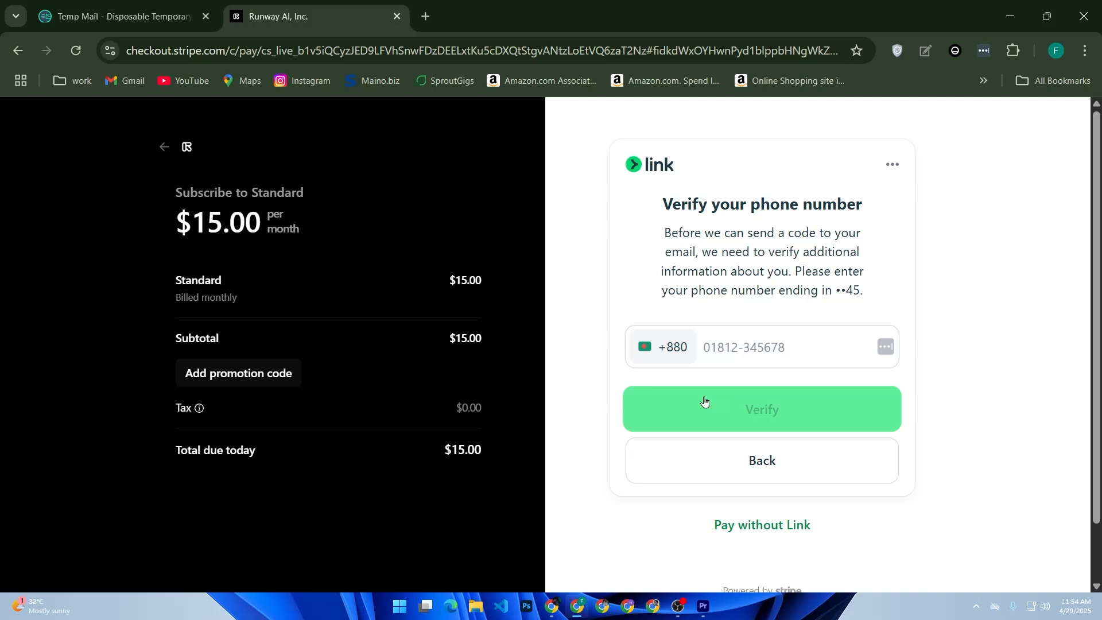
click(178, 150)
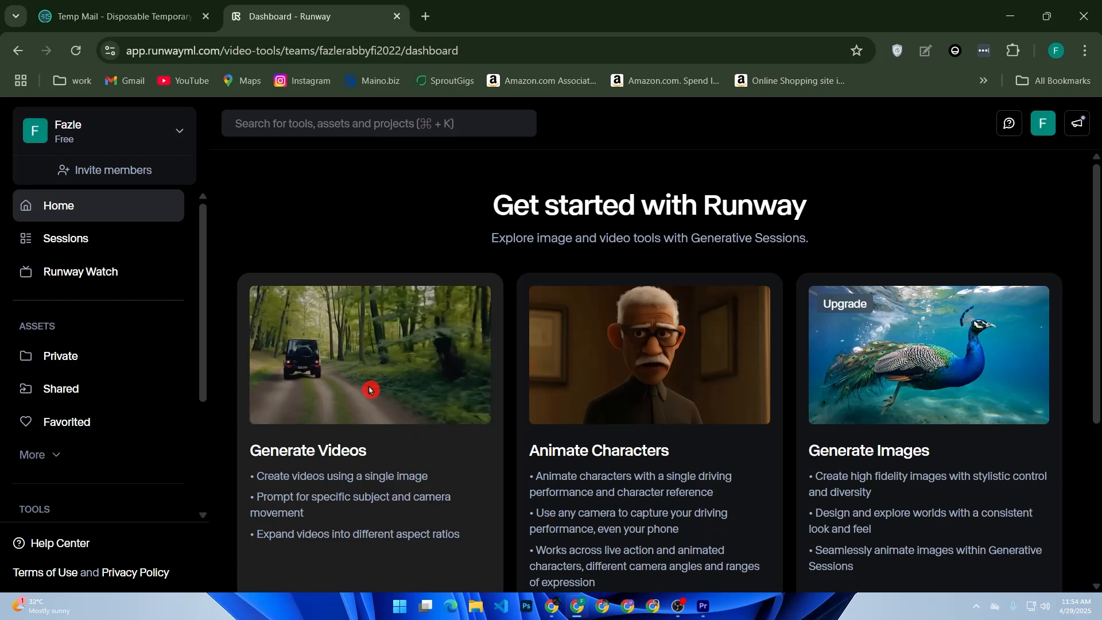
scroll(373, 412, down, 5)
click(394, 381)
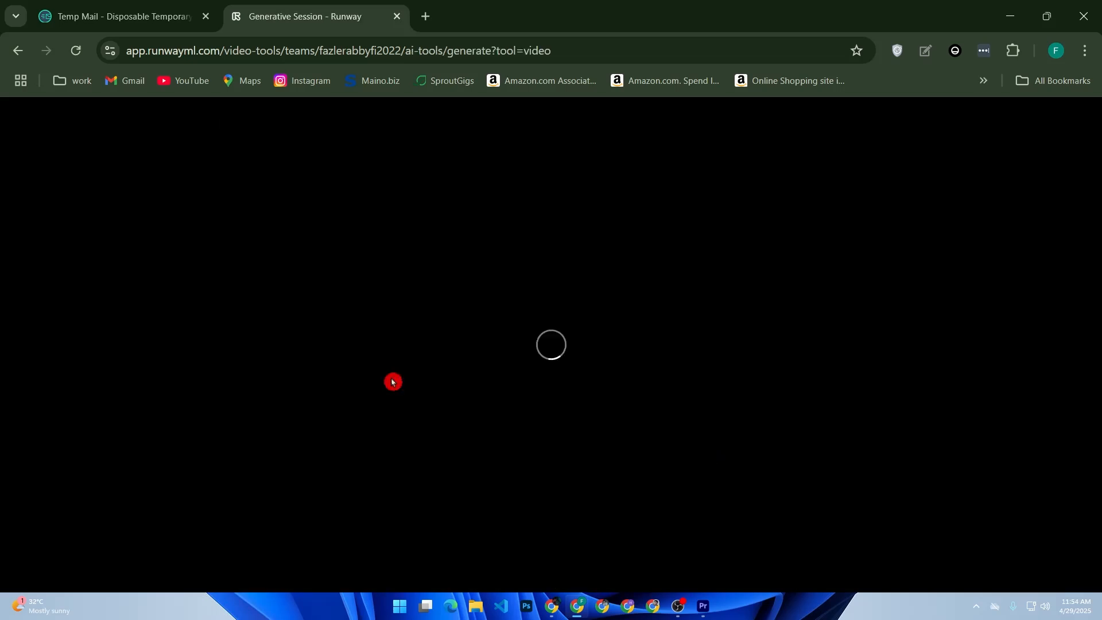
click(17, 51)
Open Act-One for animating characters from the dashboard in a new generative session
scroll(630, 260, down, 2)
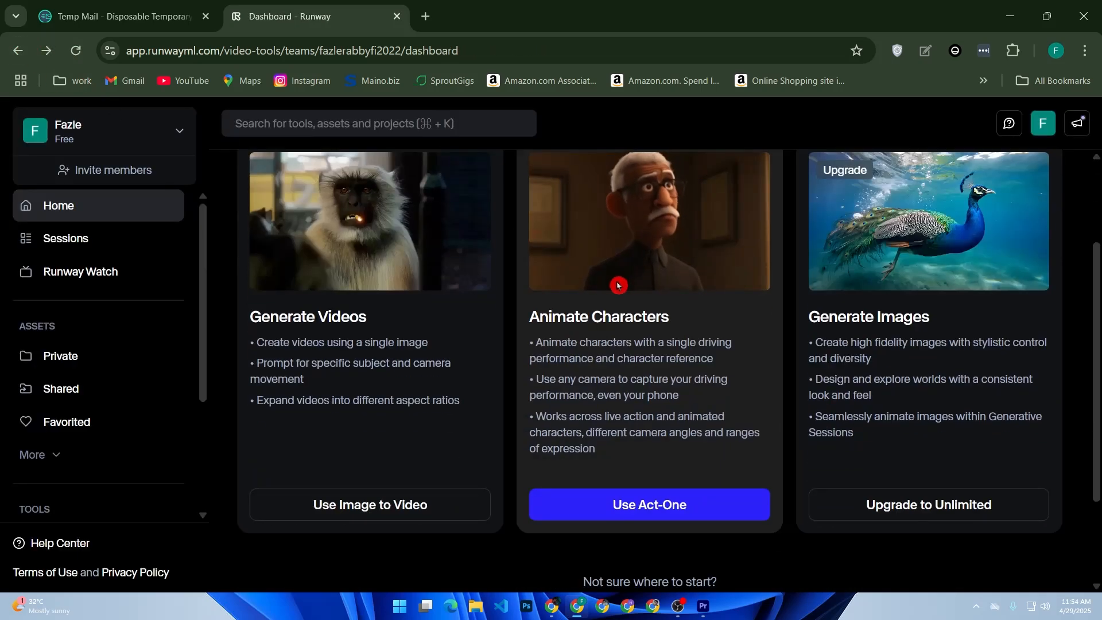
scroll(620, 284, down, 2)
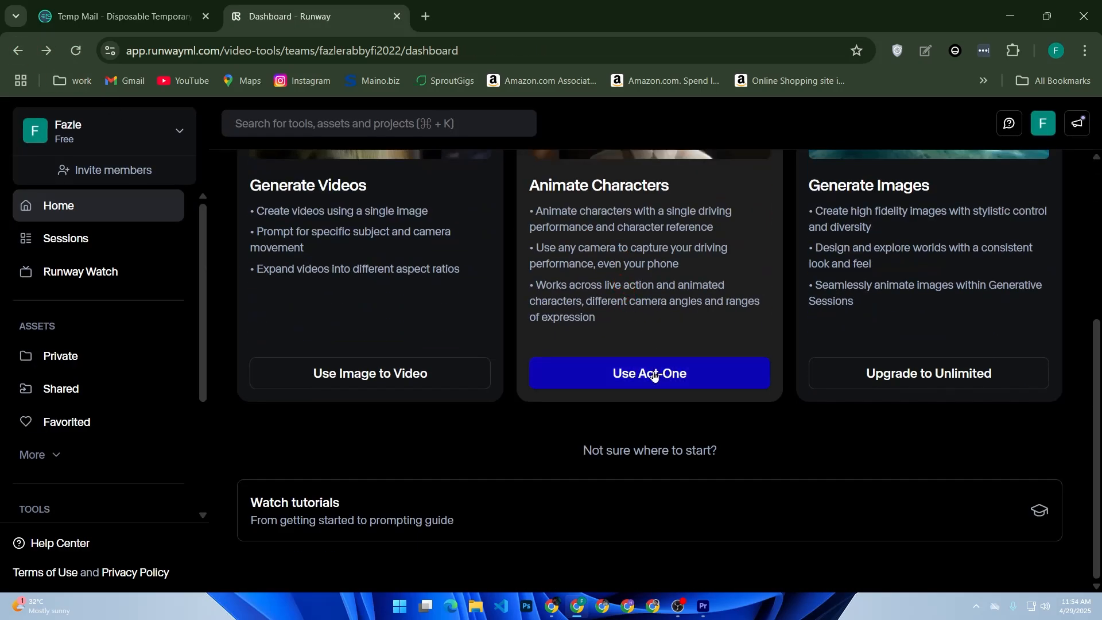
click(593, 377)
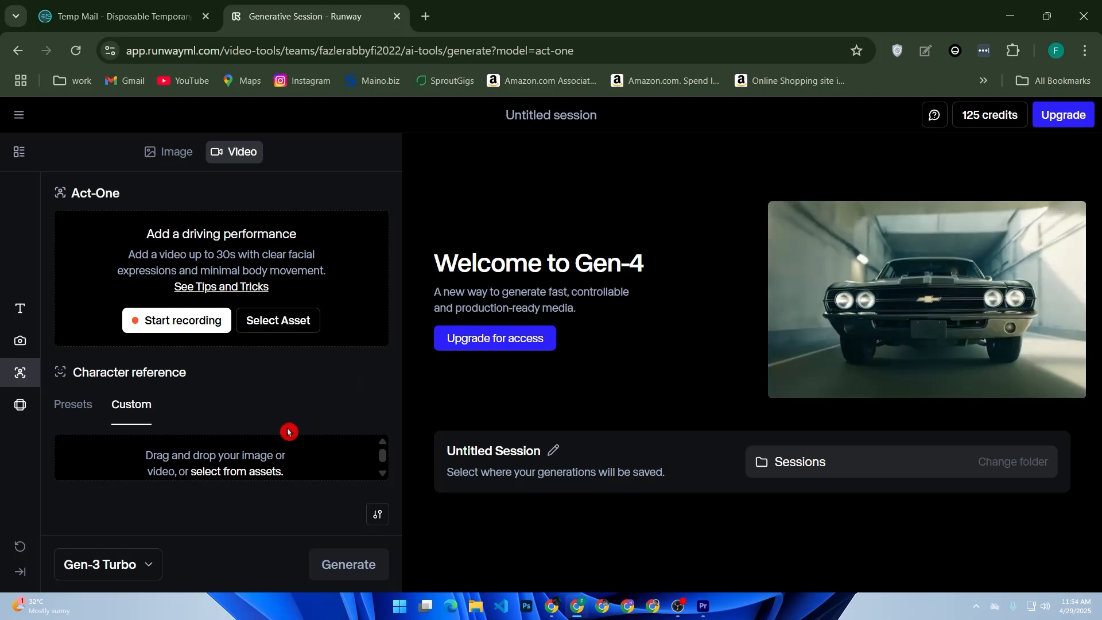
Check the available generation models and the character reference file chooser, leaving both without a selection
click(135, 563)
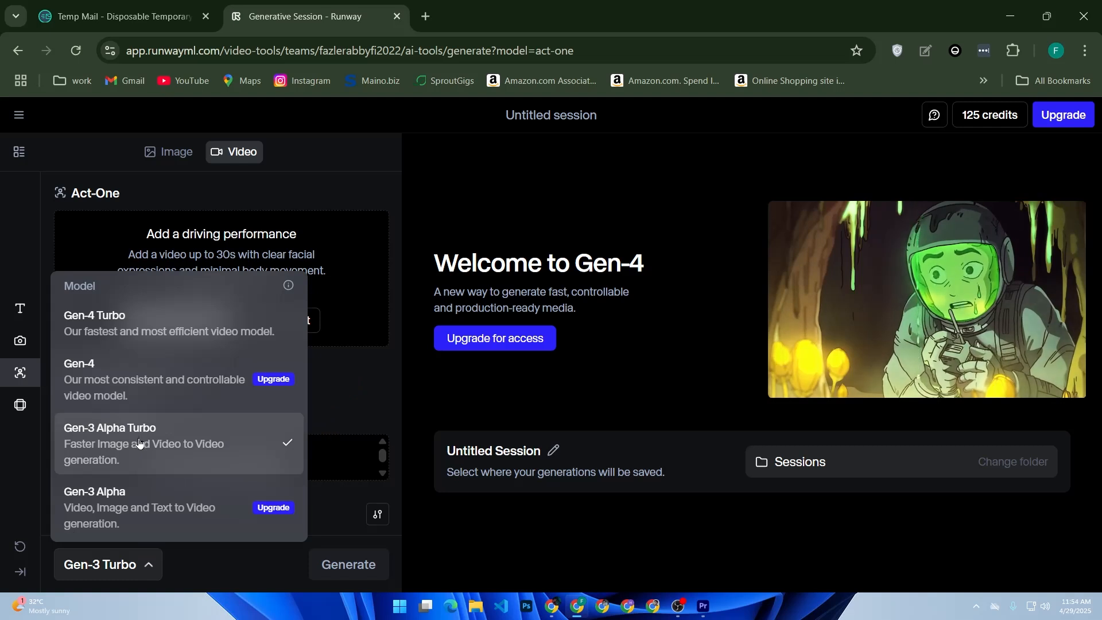
click(258, 581)
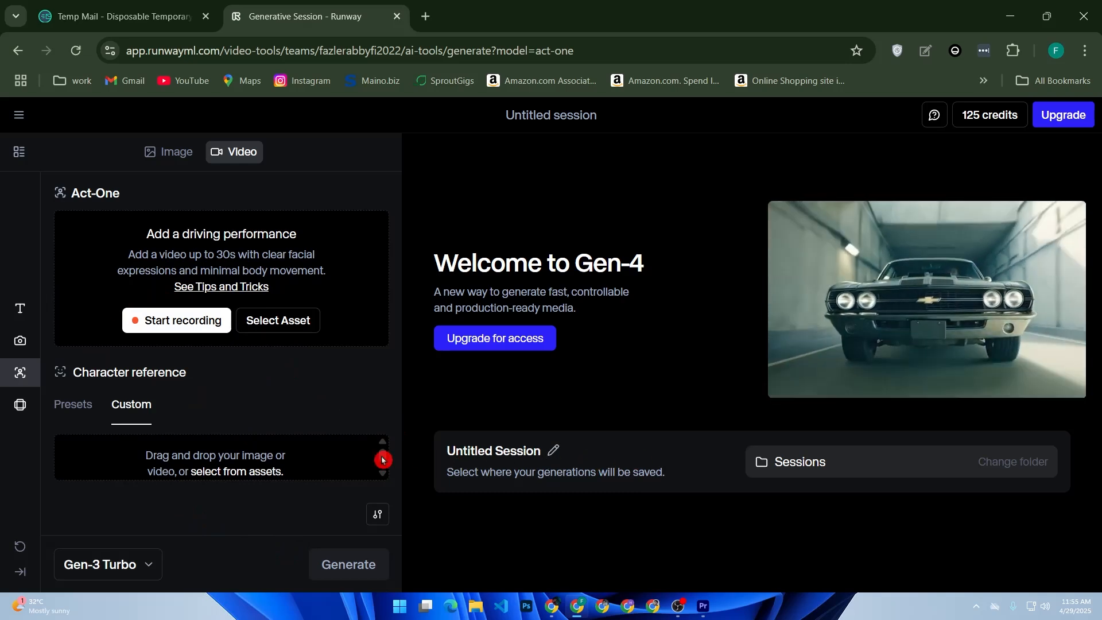
click(319, 464)
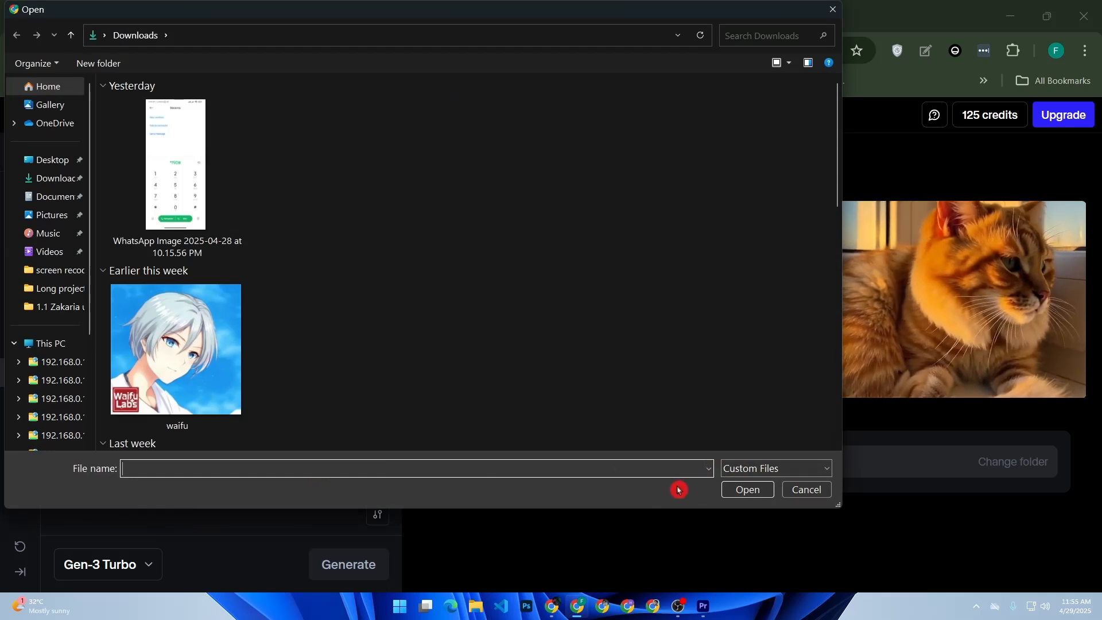
click(810, 492)
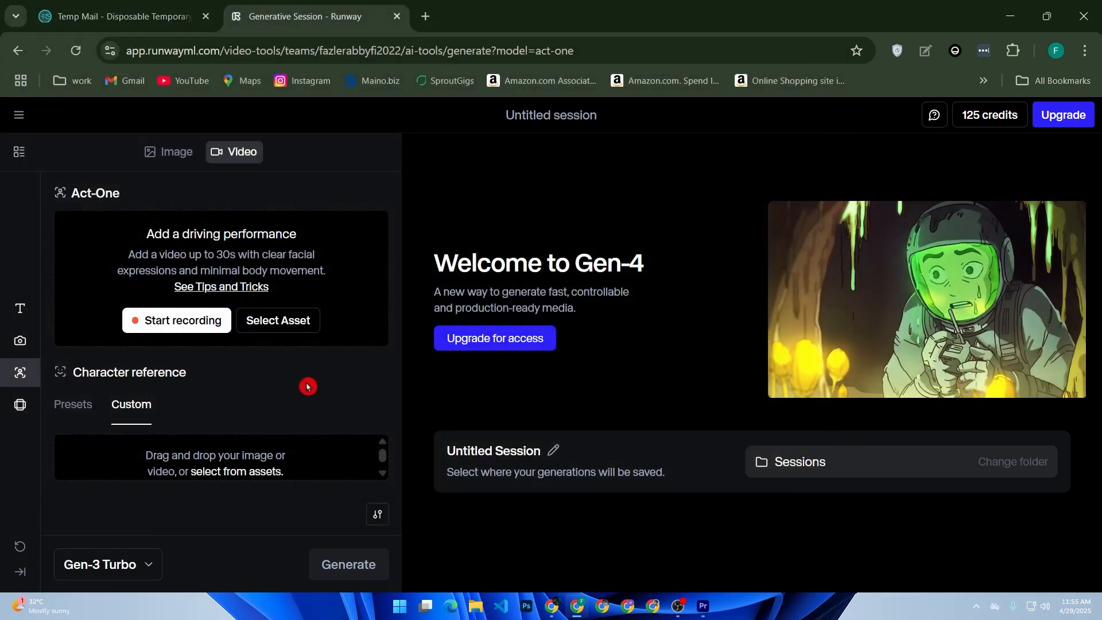
Switch to text prompting and enter "wide-angle shot of a futuristic city at night, with neon lights reflecting on wet streets, slow cinematic camera pan."
click(20, 317)
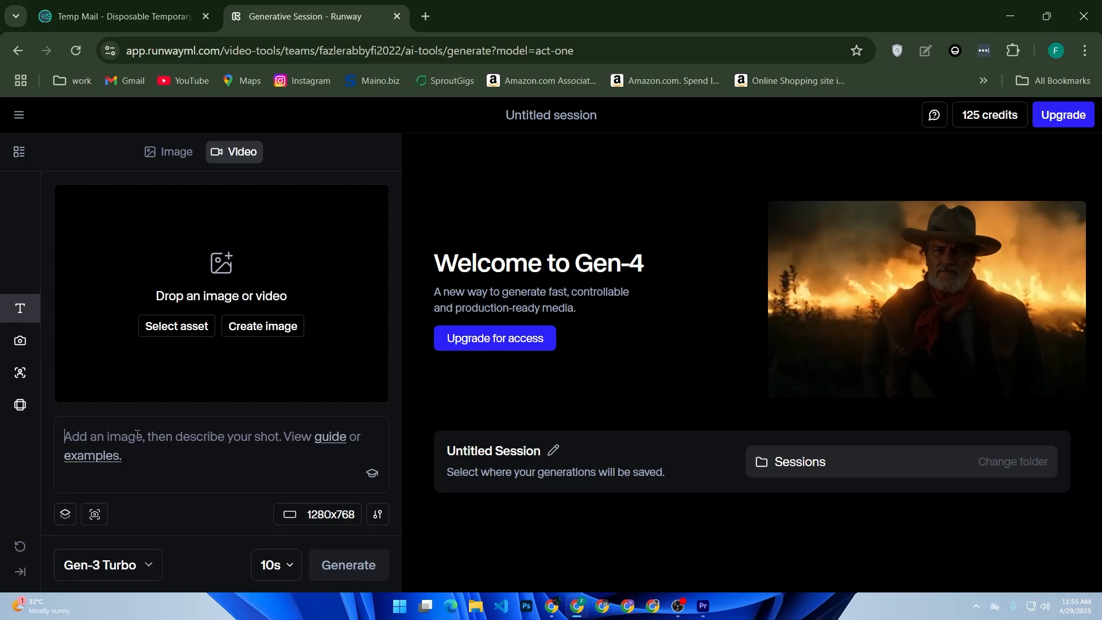
text(wi)
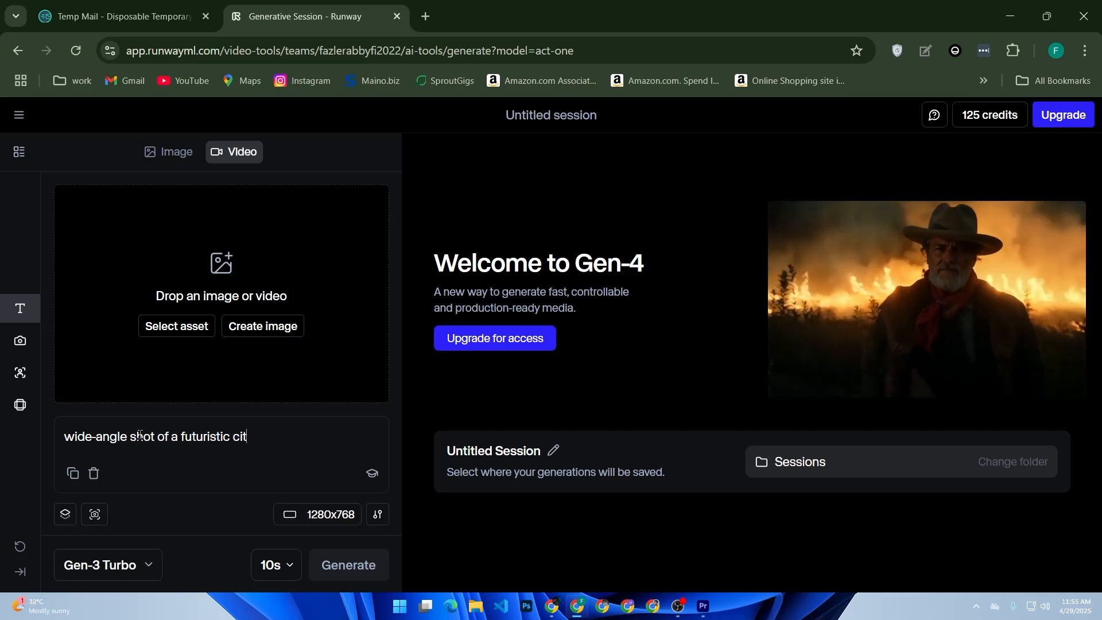
text(y at n)
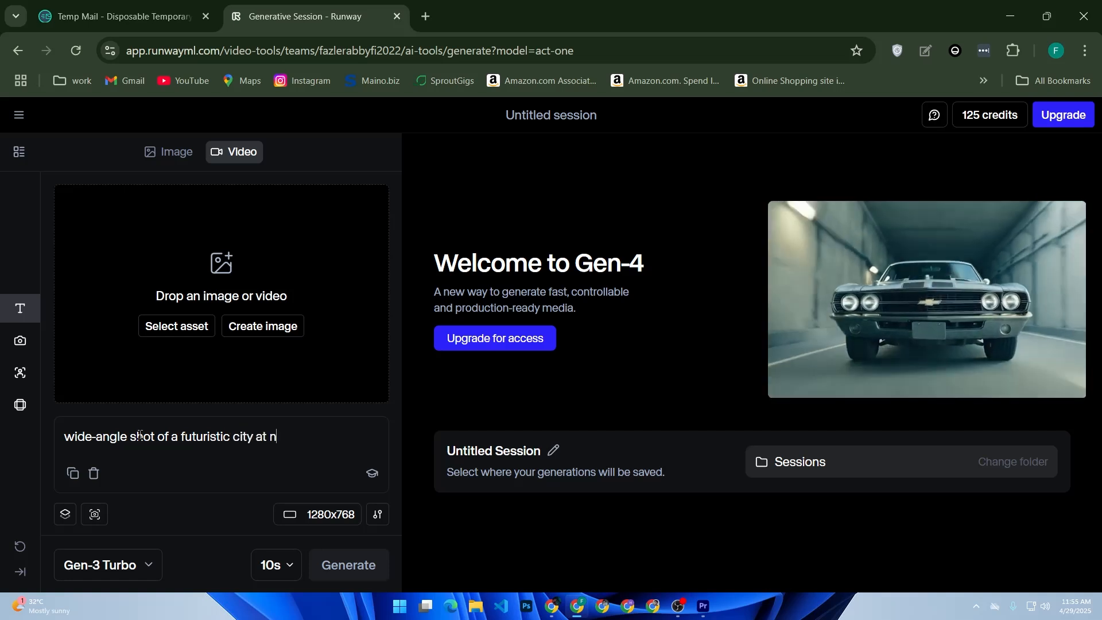
text(ight)
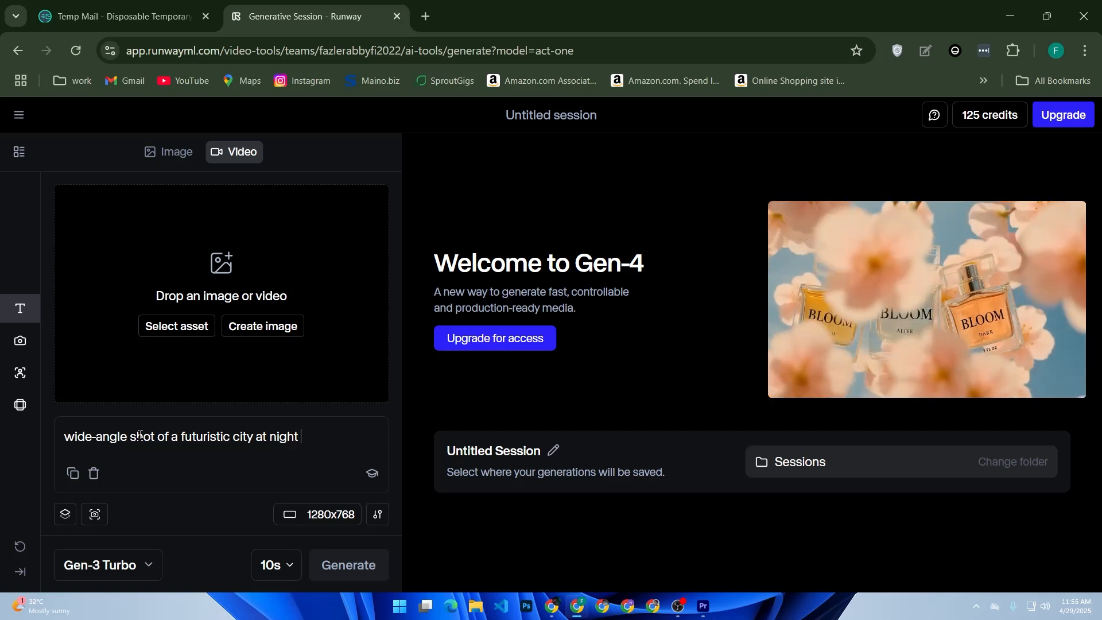
key(BackSpace)
text(, with)
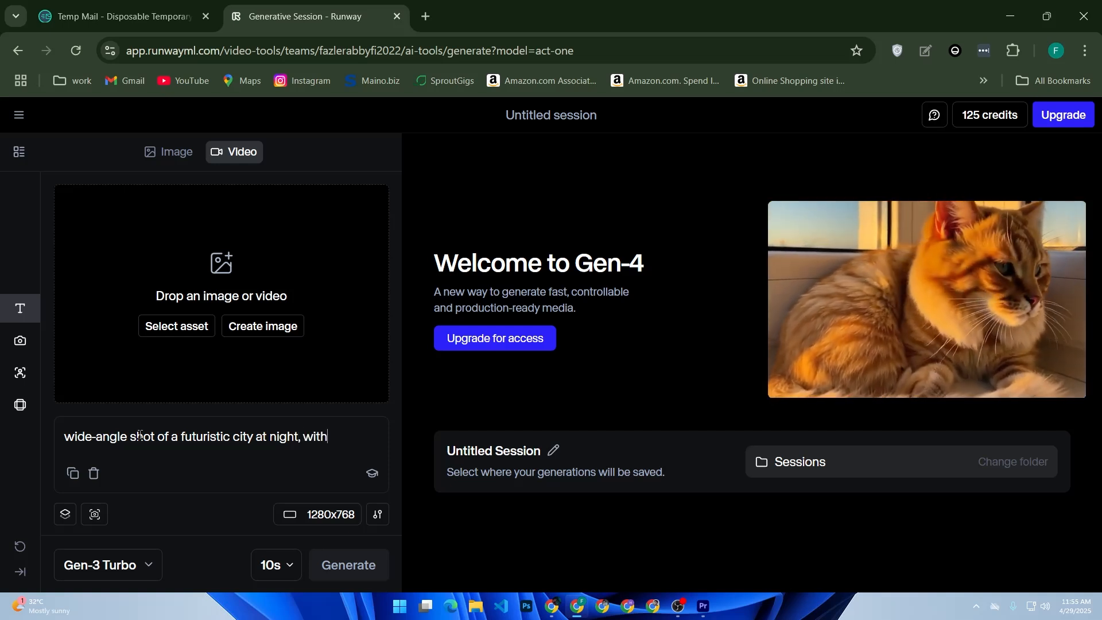
text( nea)
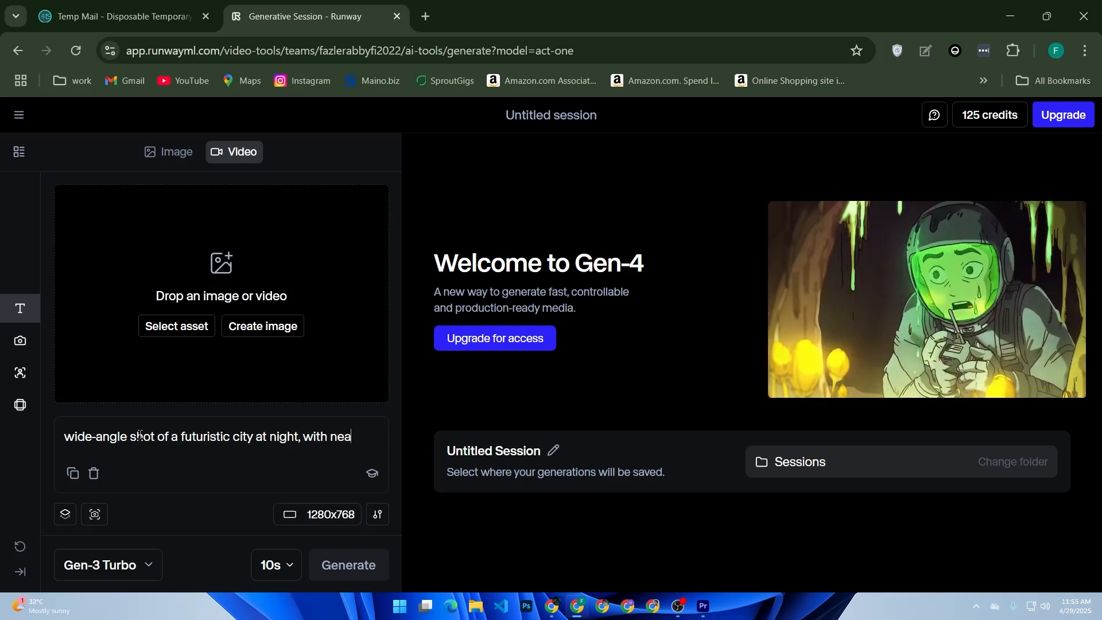
key(BackSpace)
text(on li)
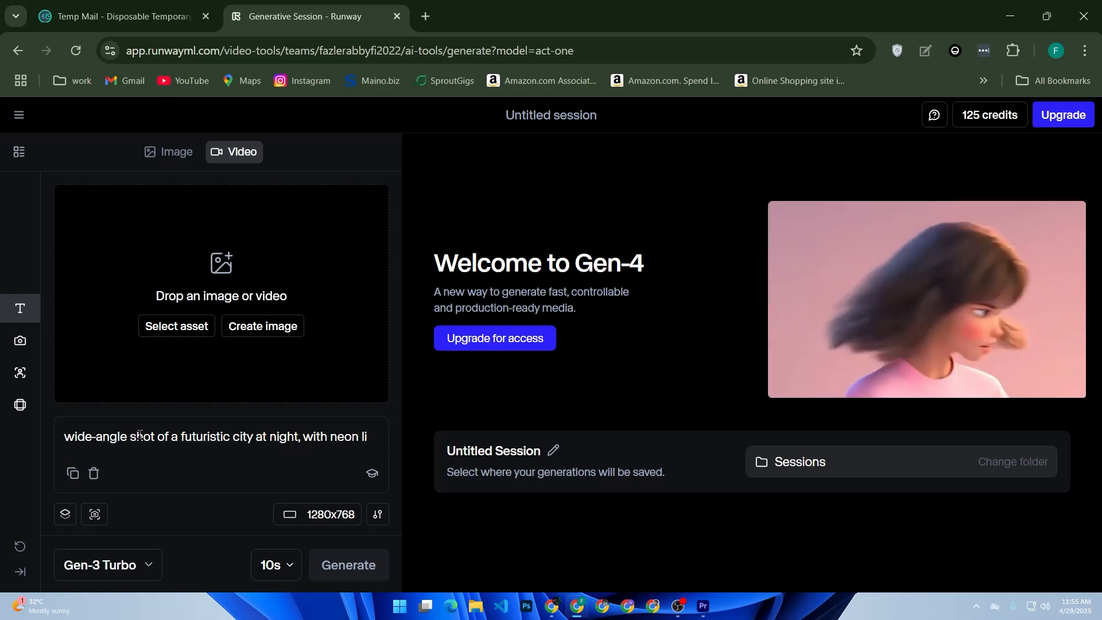
text(ghts re)
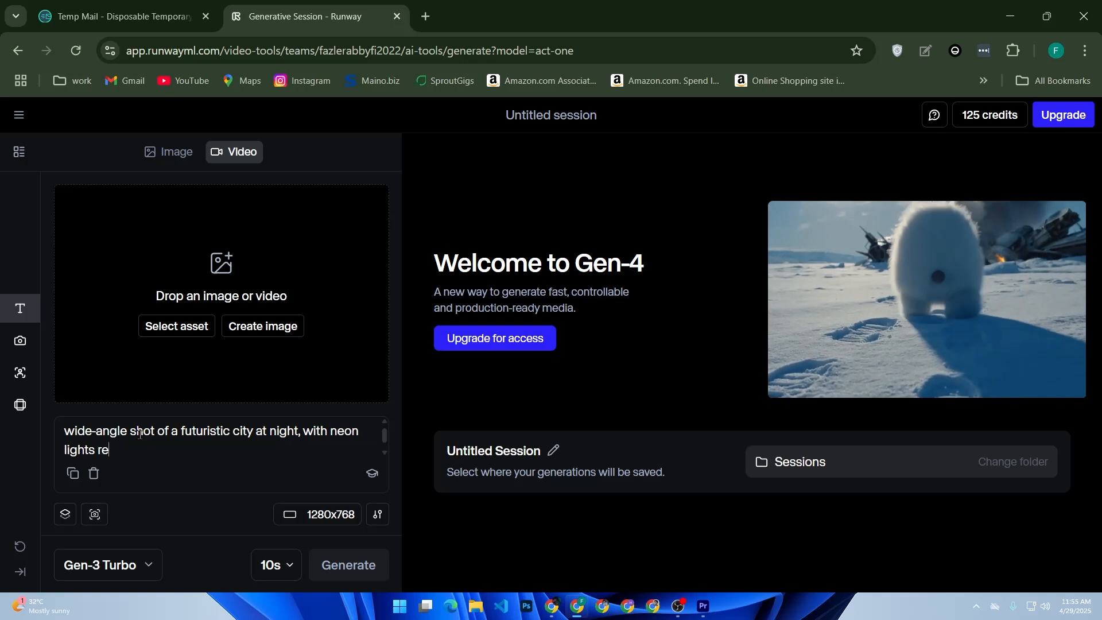
text(f)
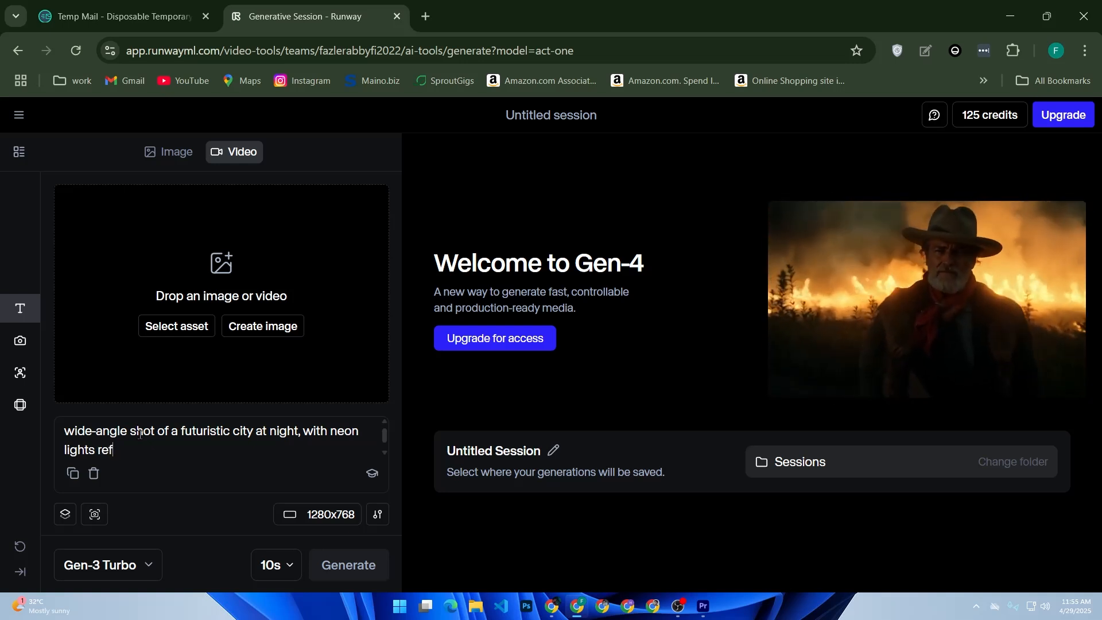
text(lec)
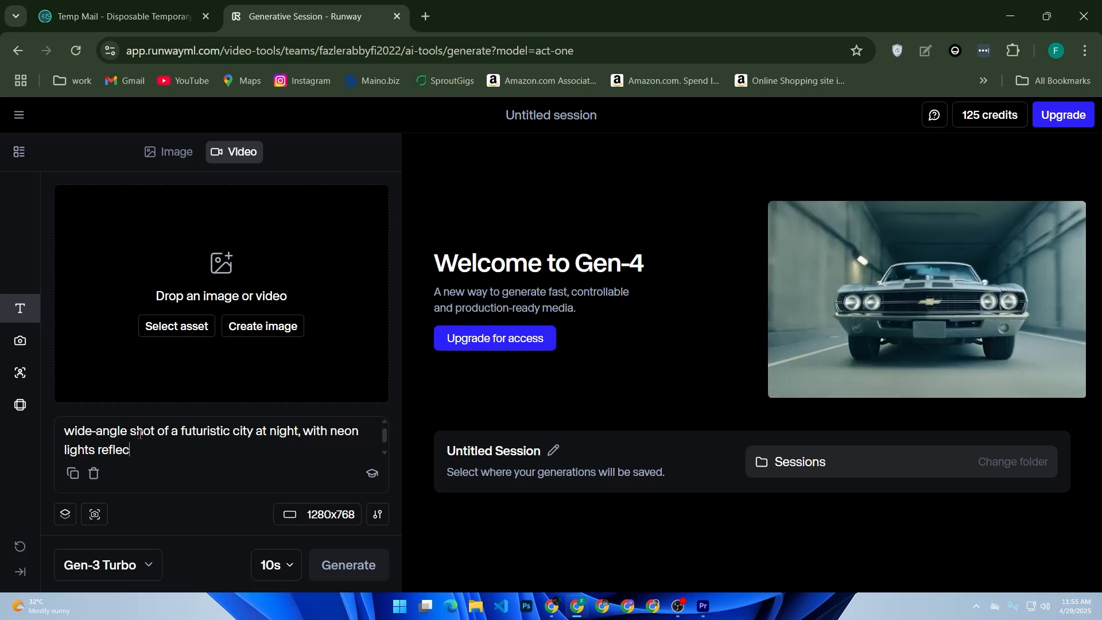
text(ting)
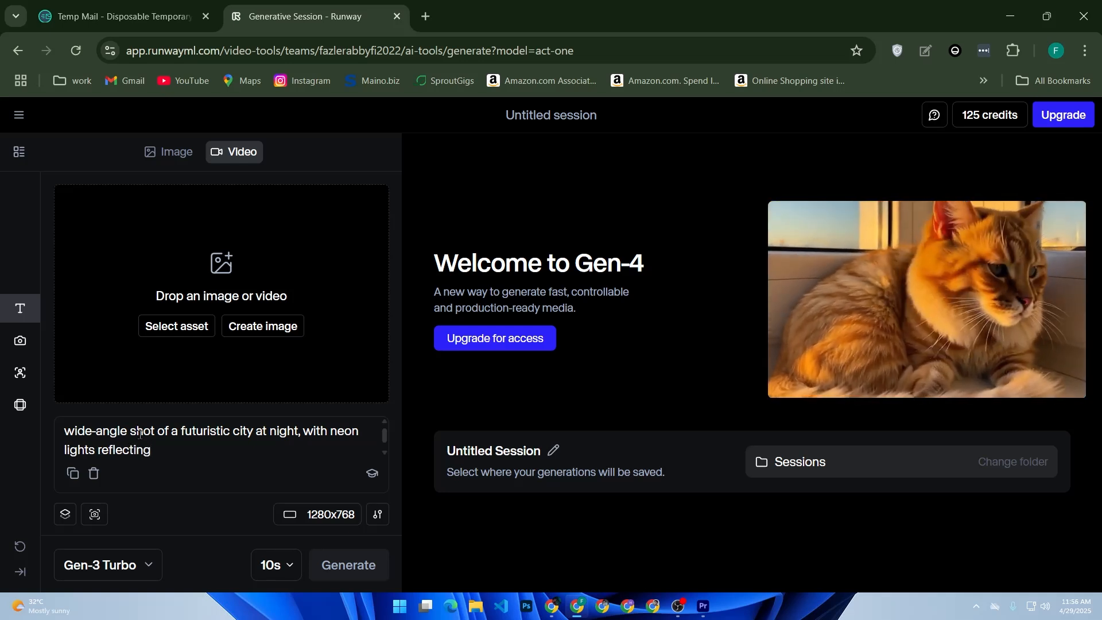
text(on)
key(BackSpace)
key(BackSpace)
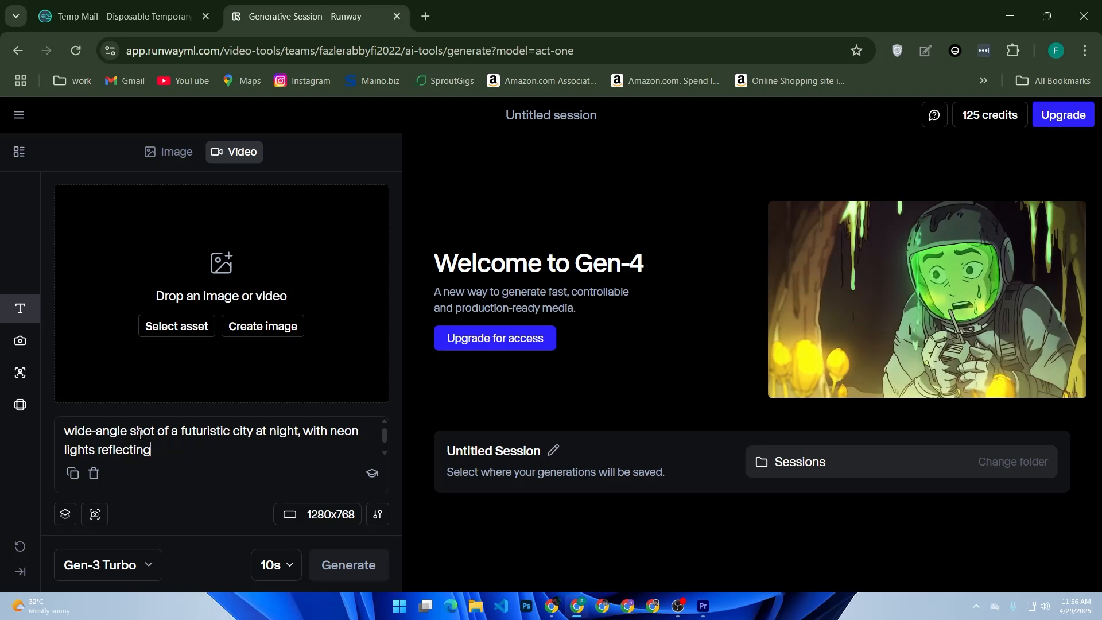
text(on wet )
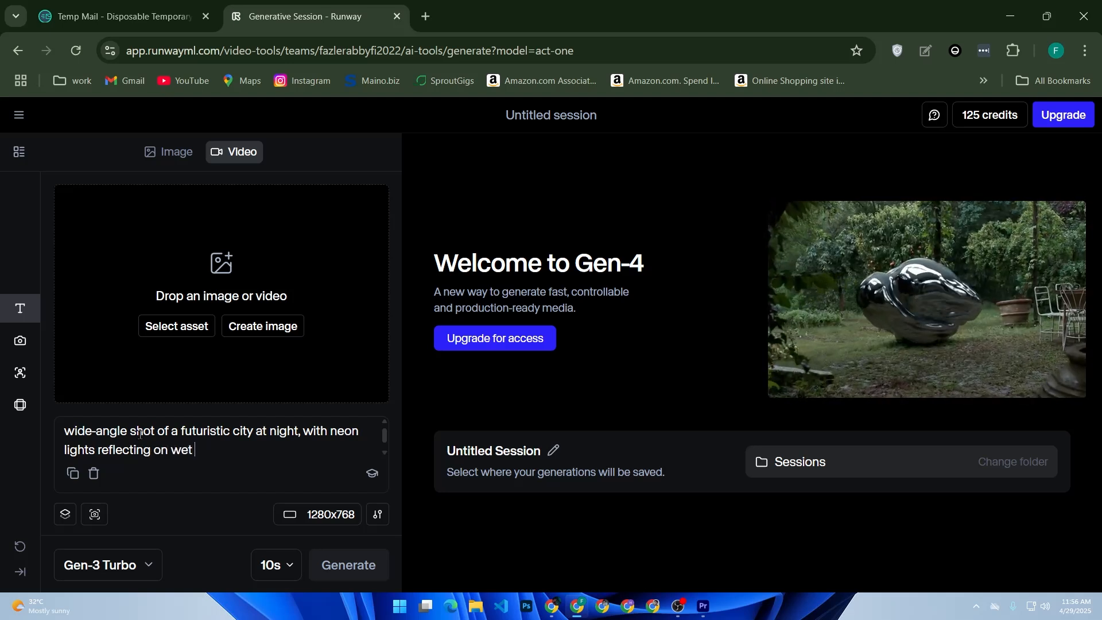
text(stree)
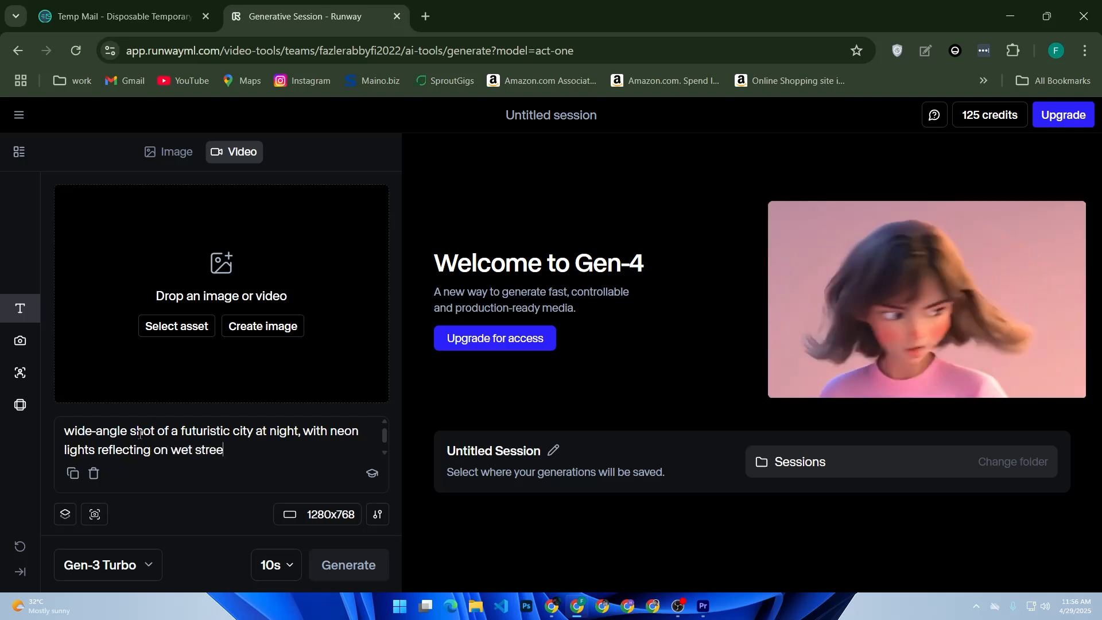
text(ts, slow cinematic c)
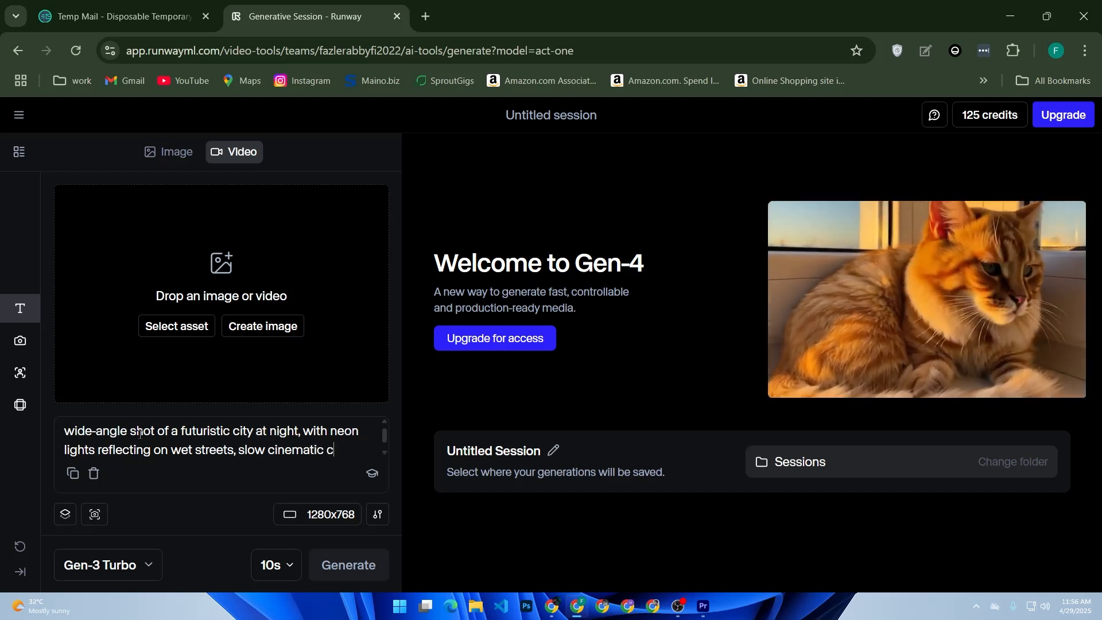
text(amera)
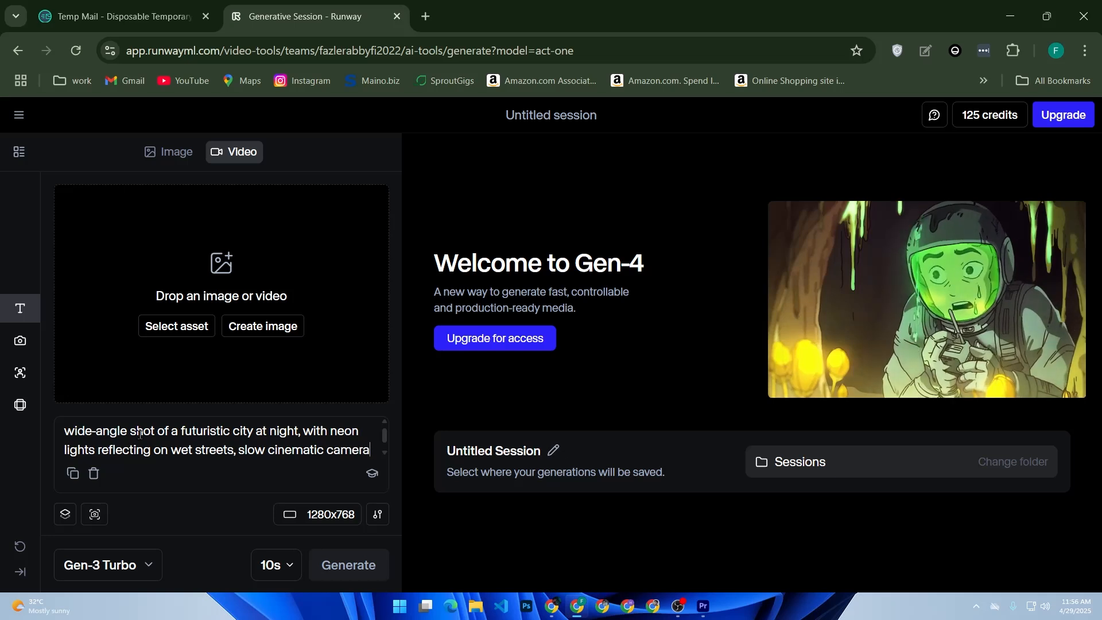
text( pan.)
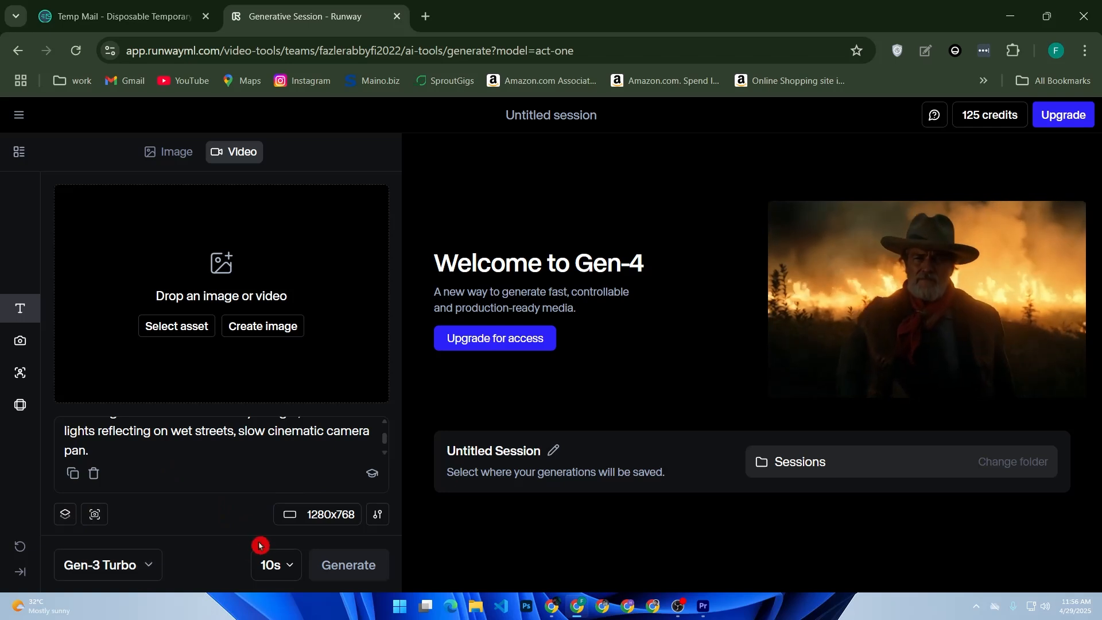
Keep the video resolution at 1280x768 and set the duration to 5 seconds
click(330, 519)
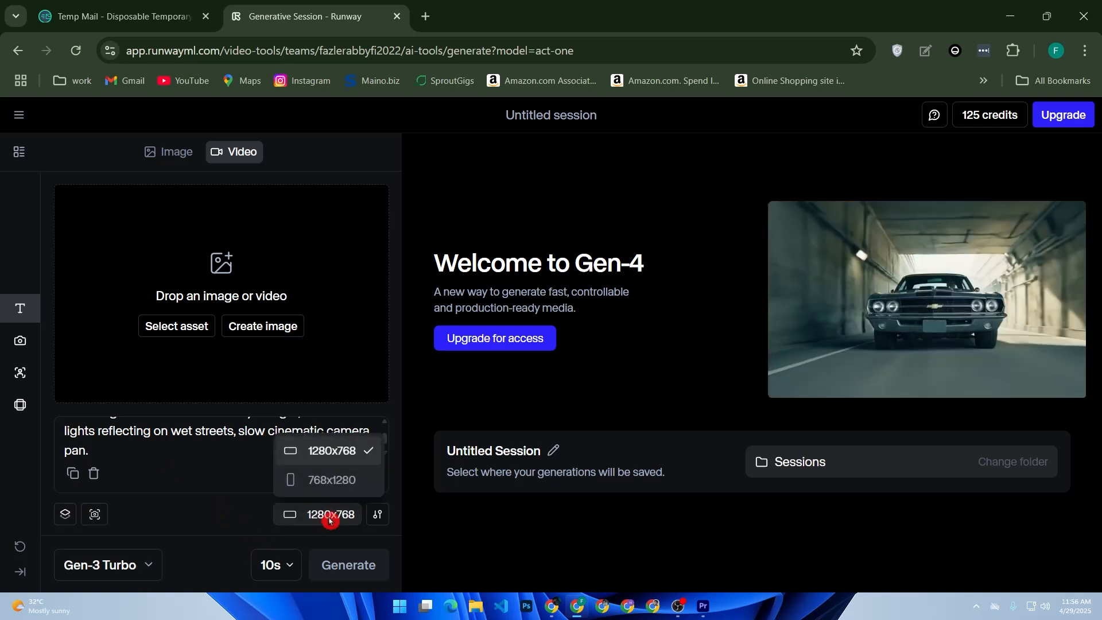
click(316, 453)
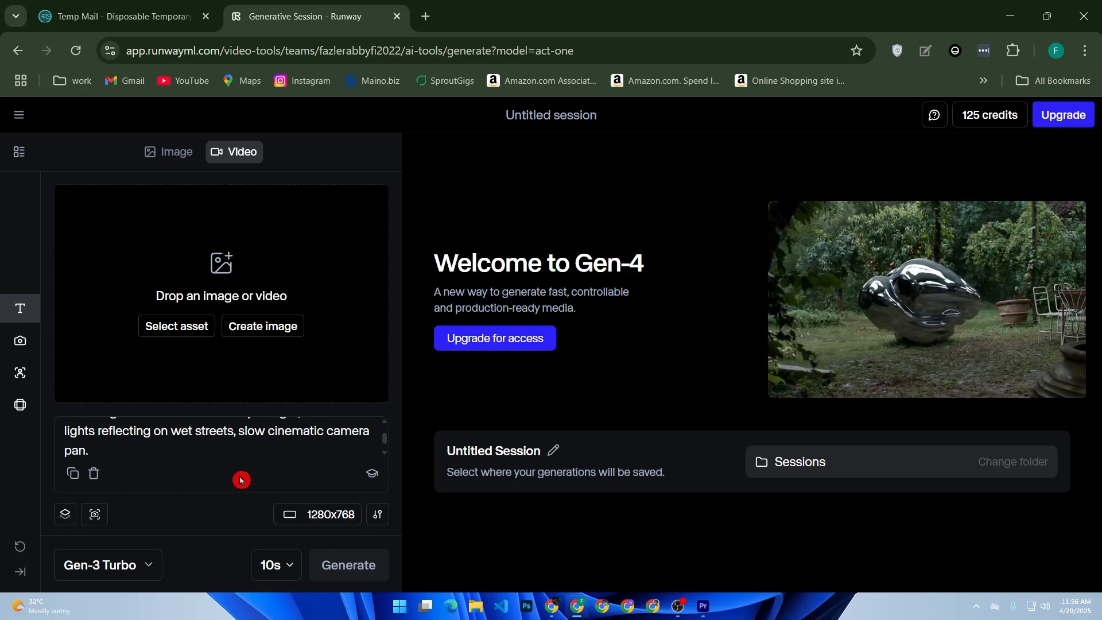
click(317, 520)
click(196, 496)
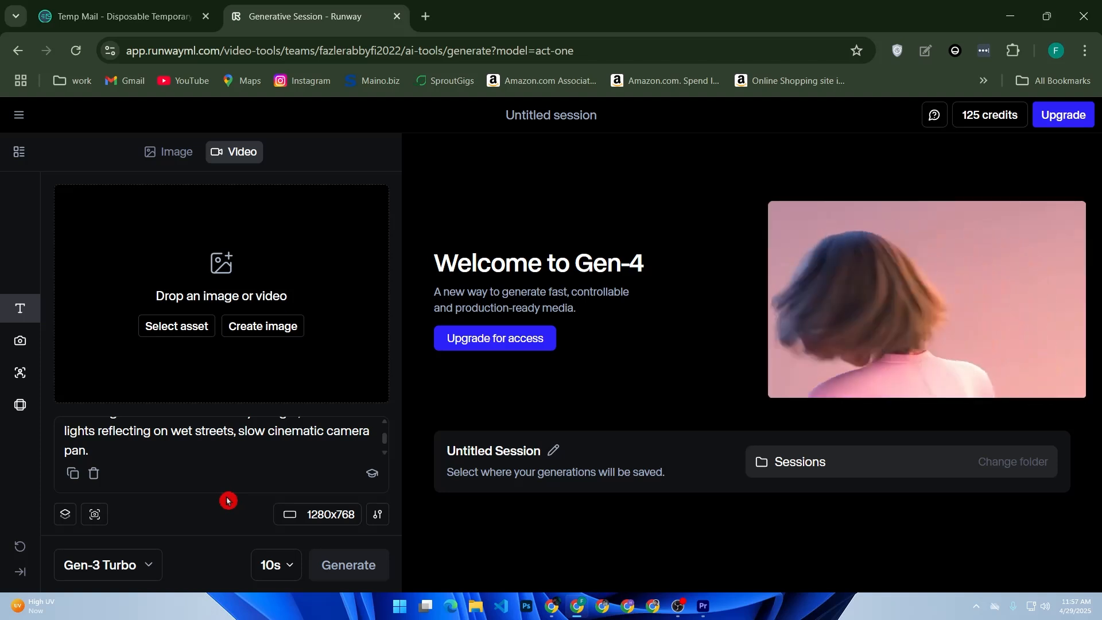
click(271, 560)
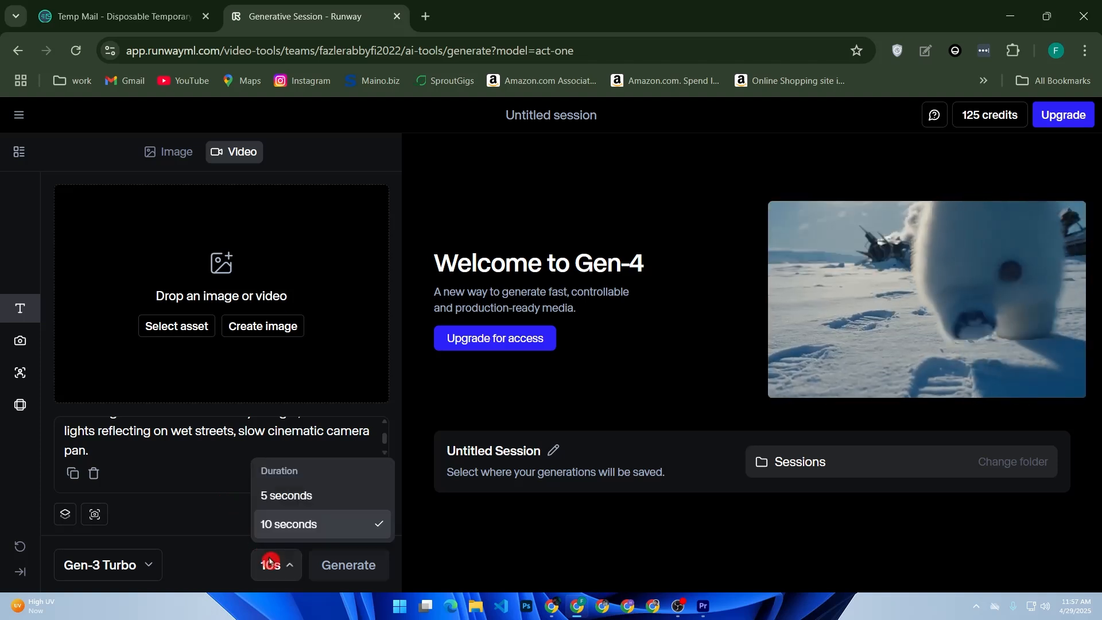
click(281, 497)
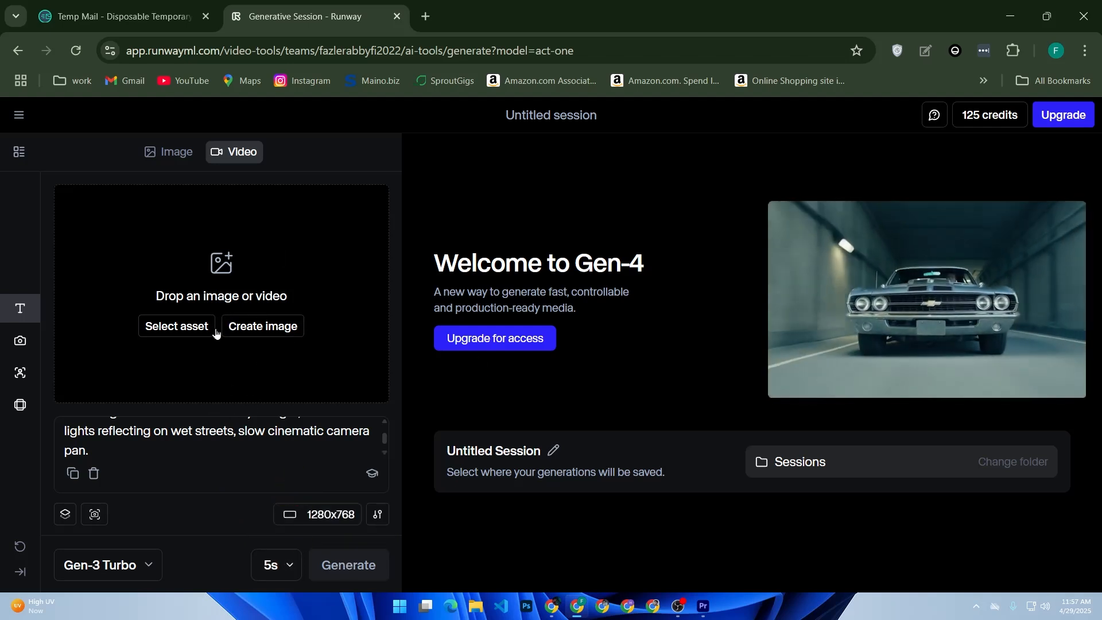
Upload the photo 84a2e147cb9e1e72bcc8a8adf286bbe7 of the seated couple from the Downloads folder as the input image for the video
click(267, 324)
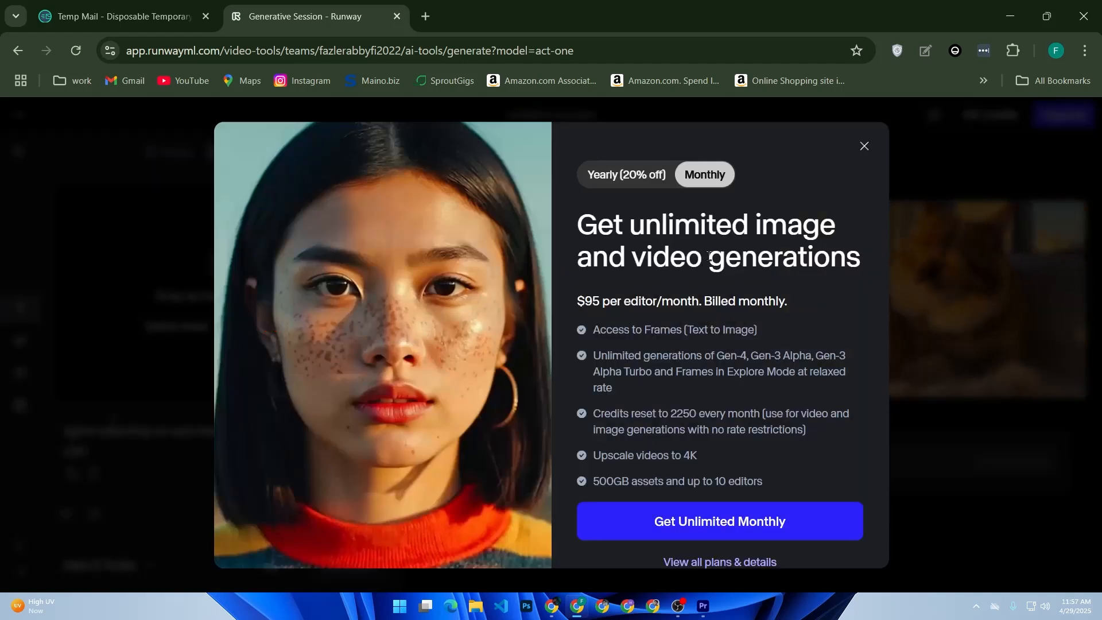
click(864, 147)
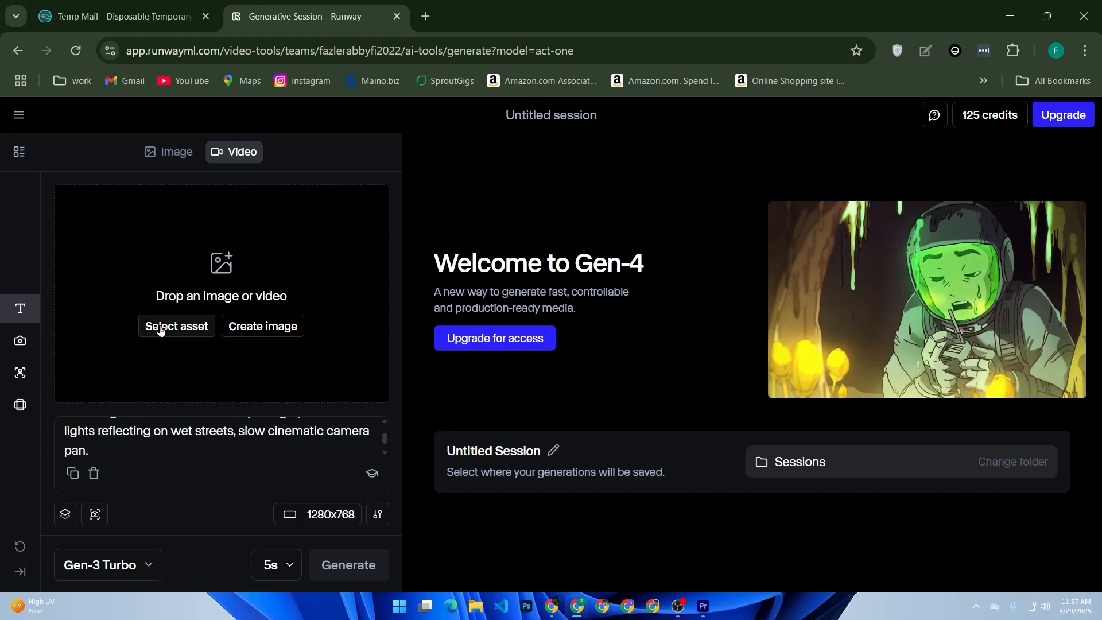
click(162, 326)
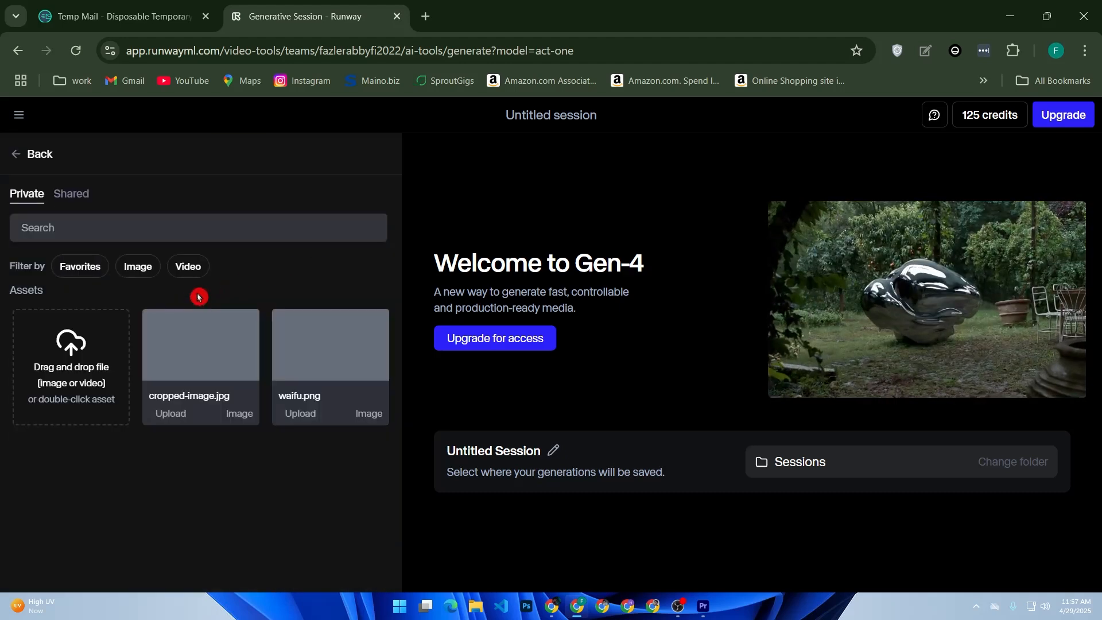
click(91, 372)
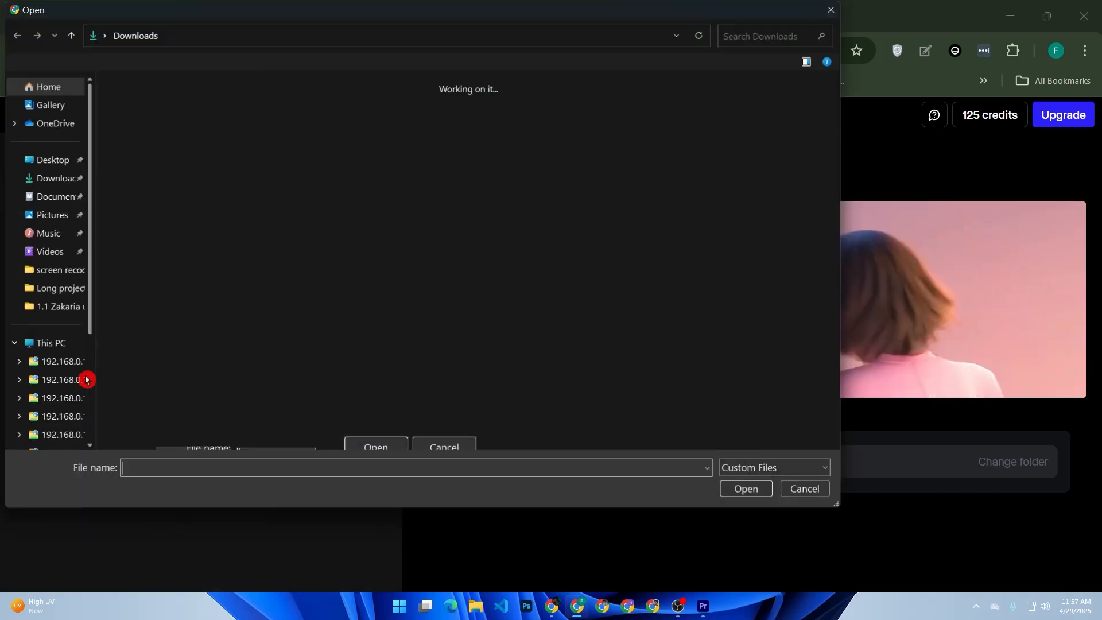
scroll(156, 337, down, 5)
scroll(155, 337, up, 10)
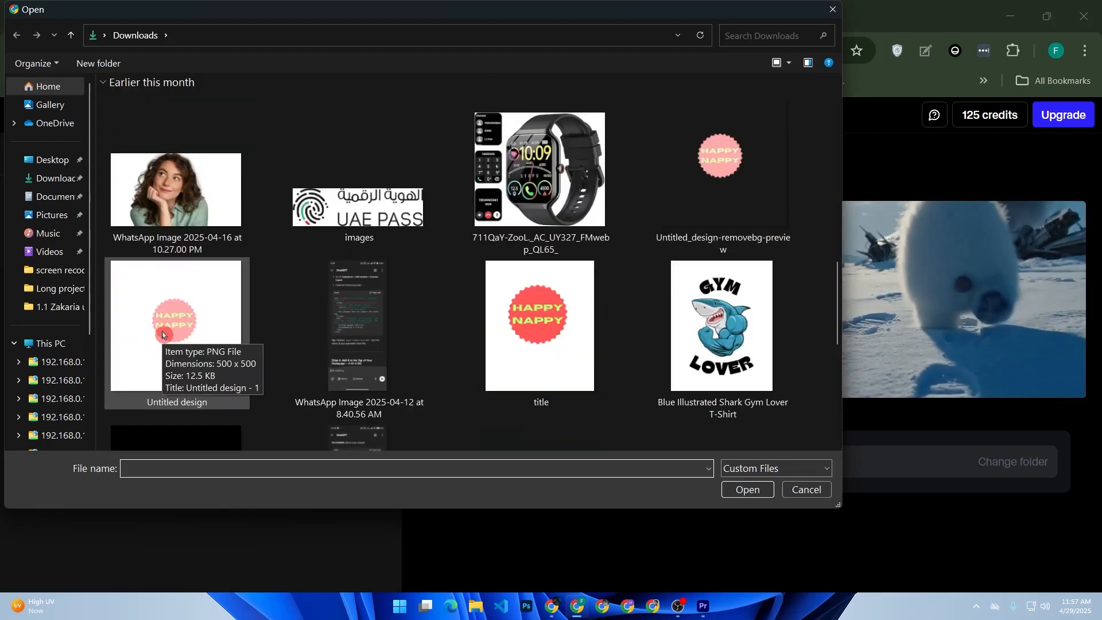
scroll(163, 335, down, 5)
scroll(163, 335, up, 5)
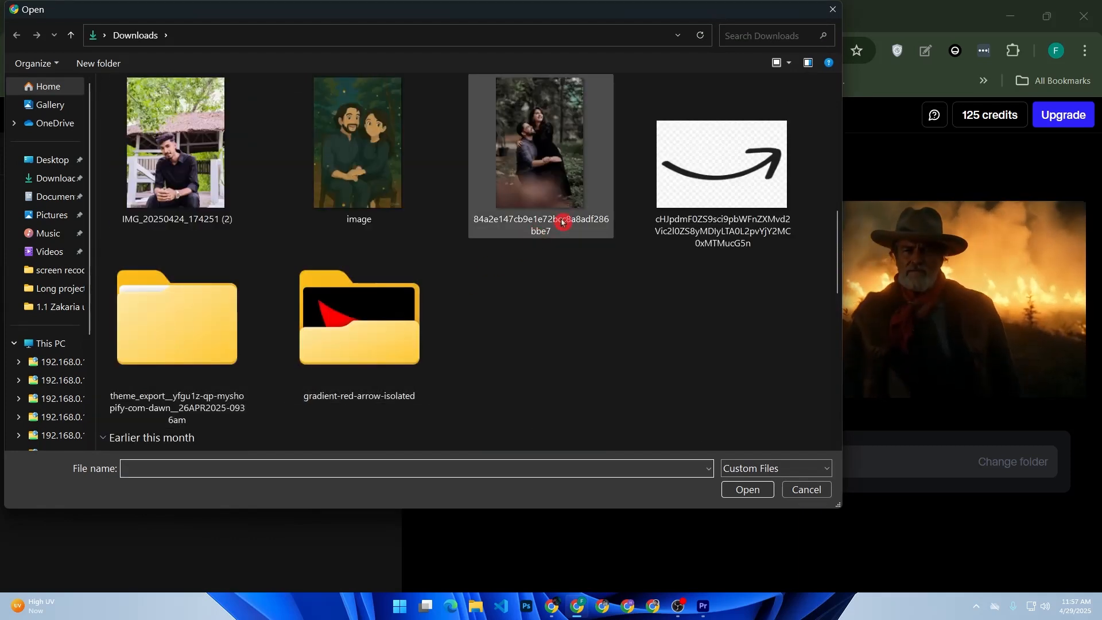
scroll(257, 267, down, 8)
scroll(257, 267, up, 3)
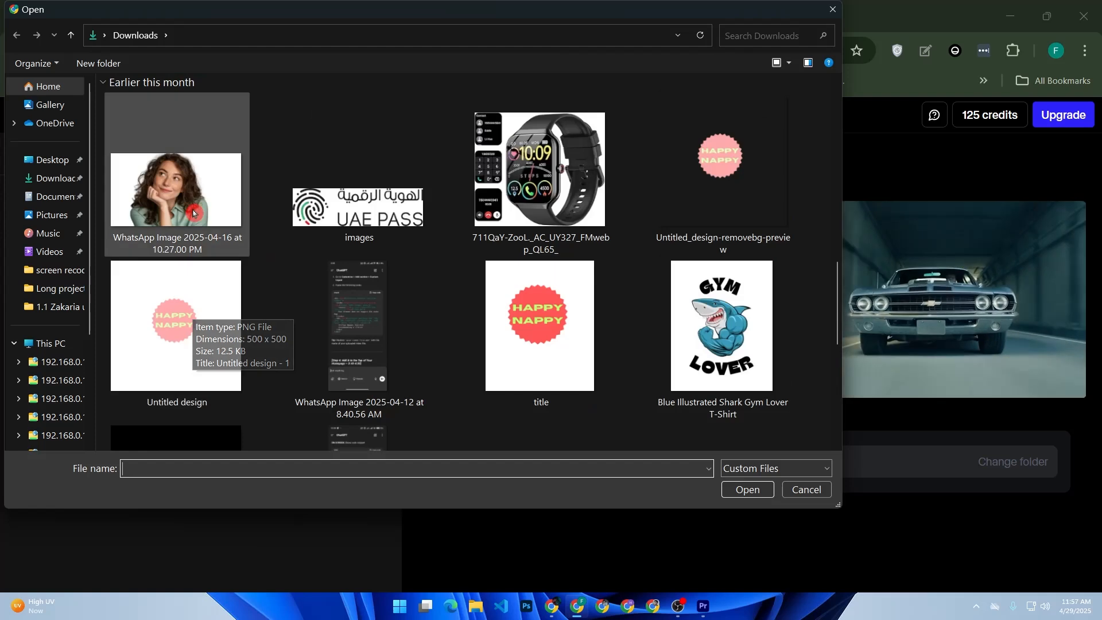
scroll(248, 196, up, 5)
double_click(540, 322)
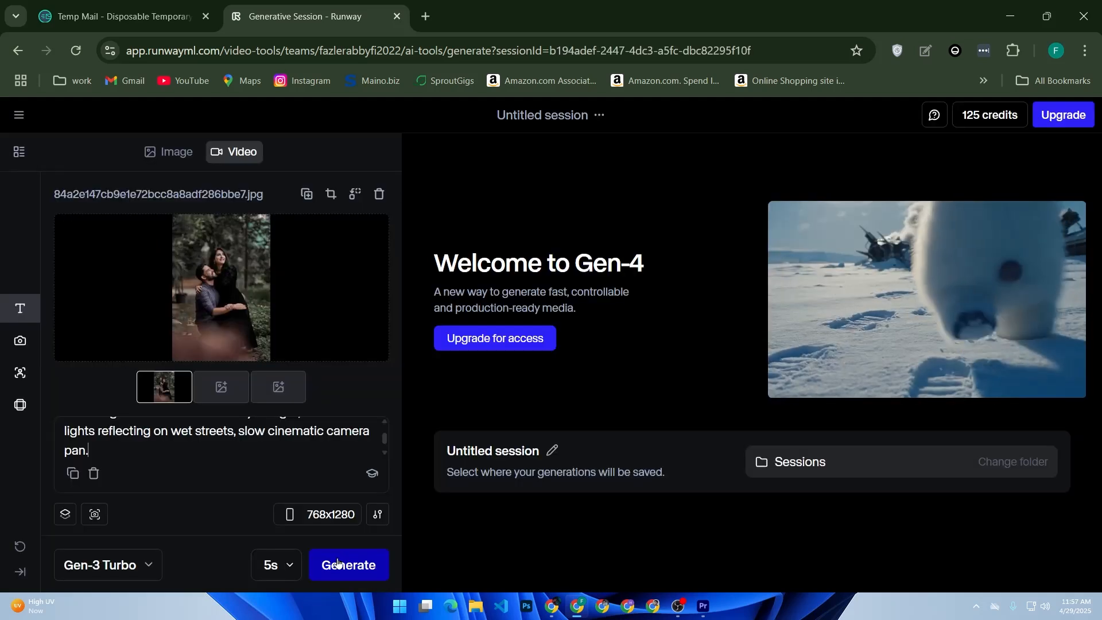
Generate the video from the image and prompt, then play the result briefly and pause it
click(342, 564)
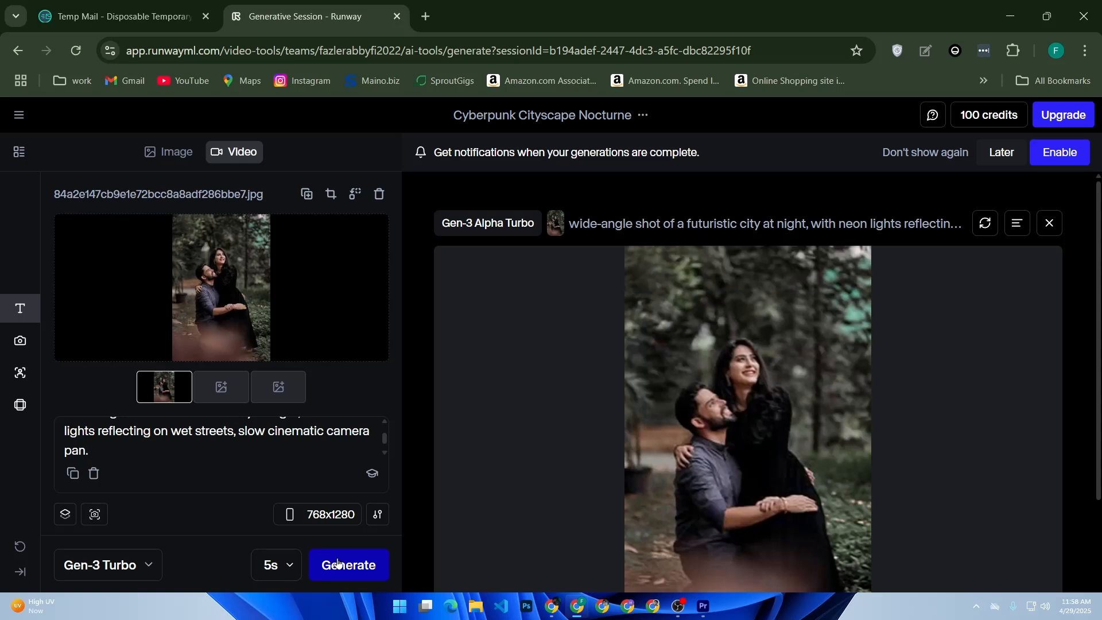
scroll(608, 519, down, 3)
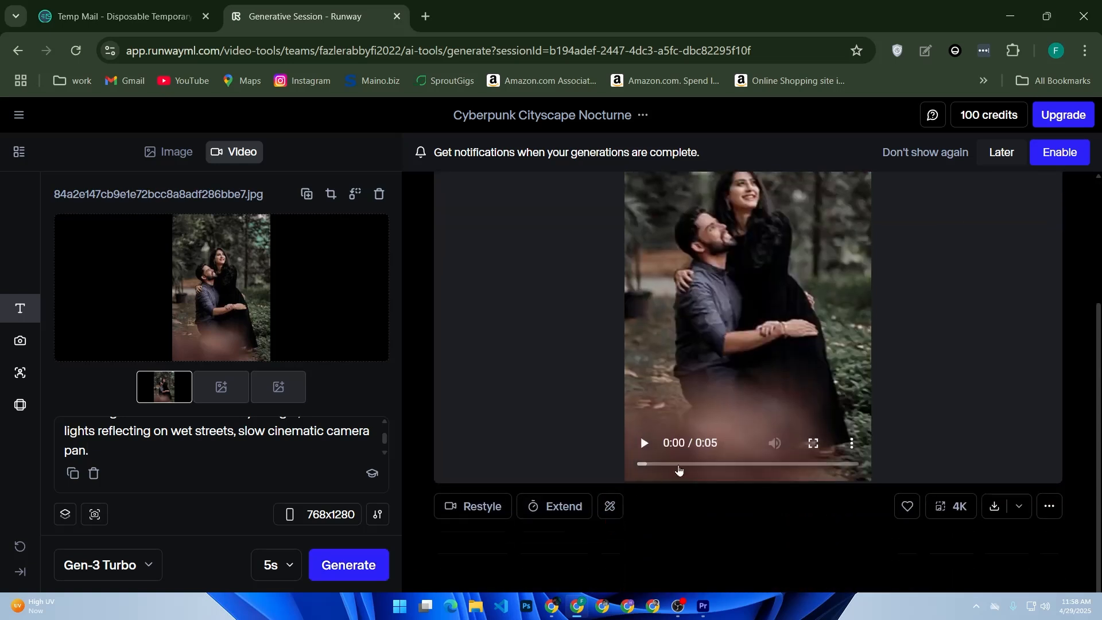
click(644, 444)
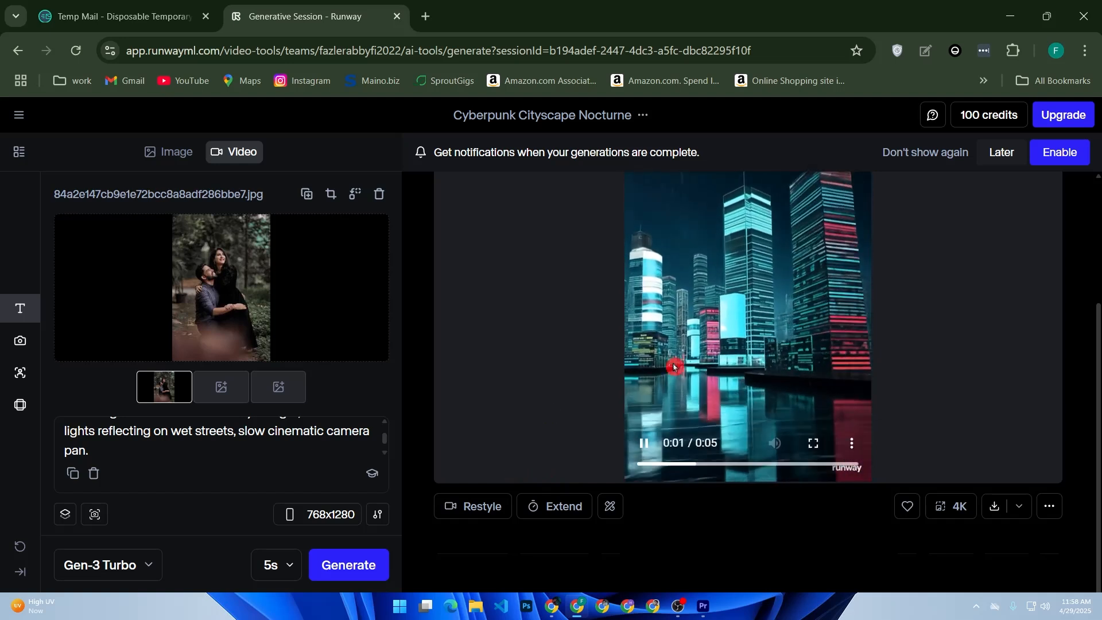
click(646, 444)
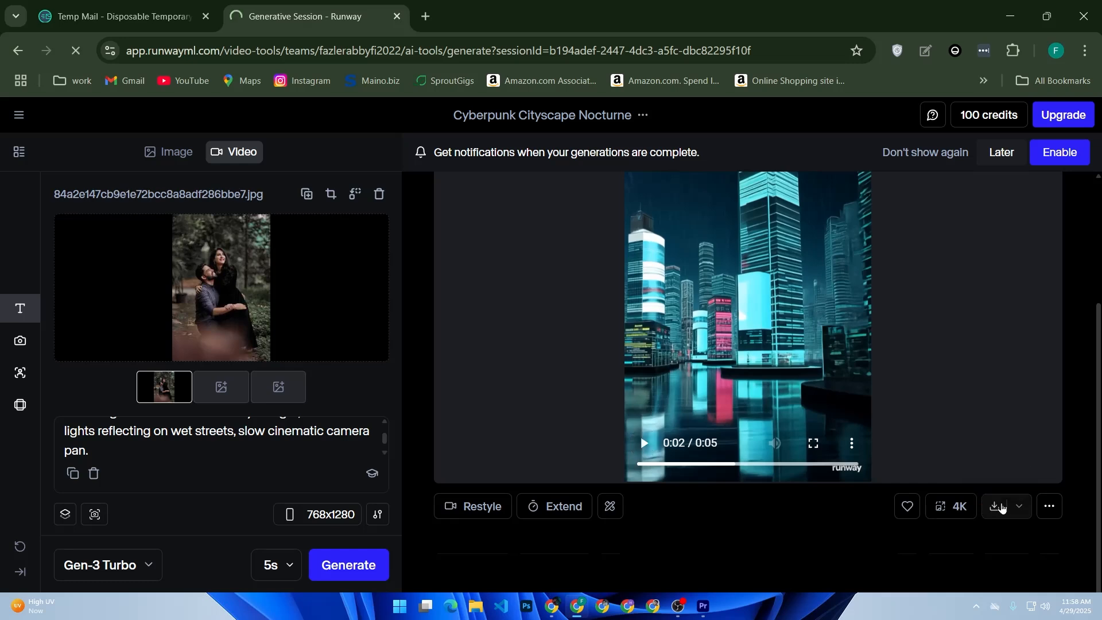
Download the generated video to the Downloads folder as an MP4 named "first creation"
click(1002, 507)
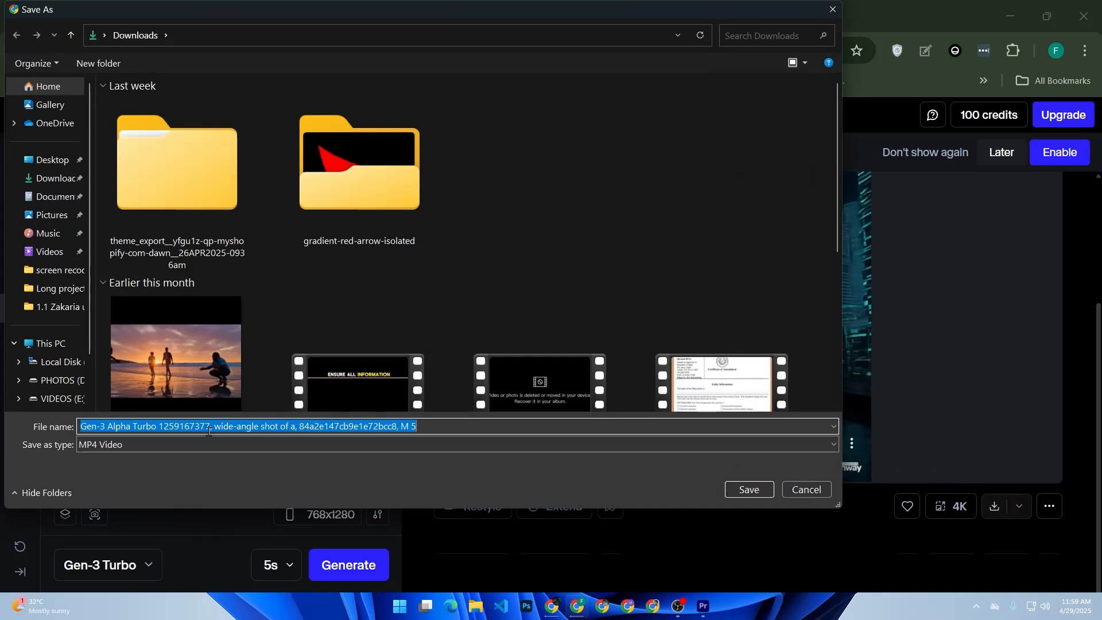
text(firs)
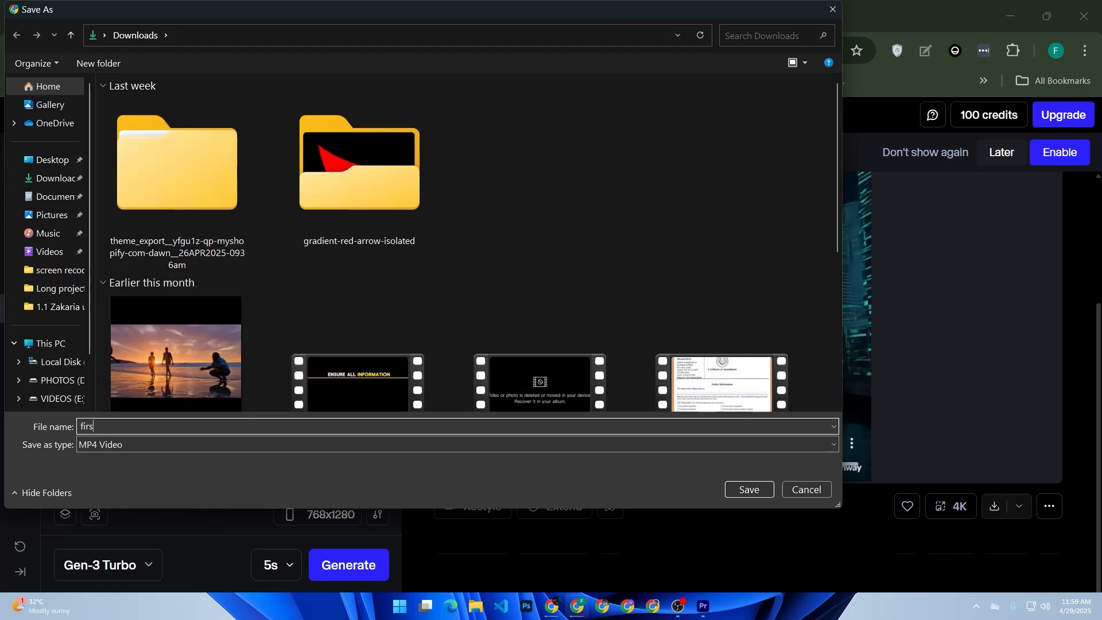
text(t creation)
click(749, 489)
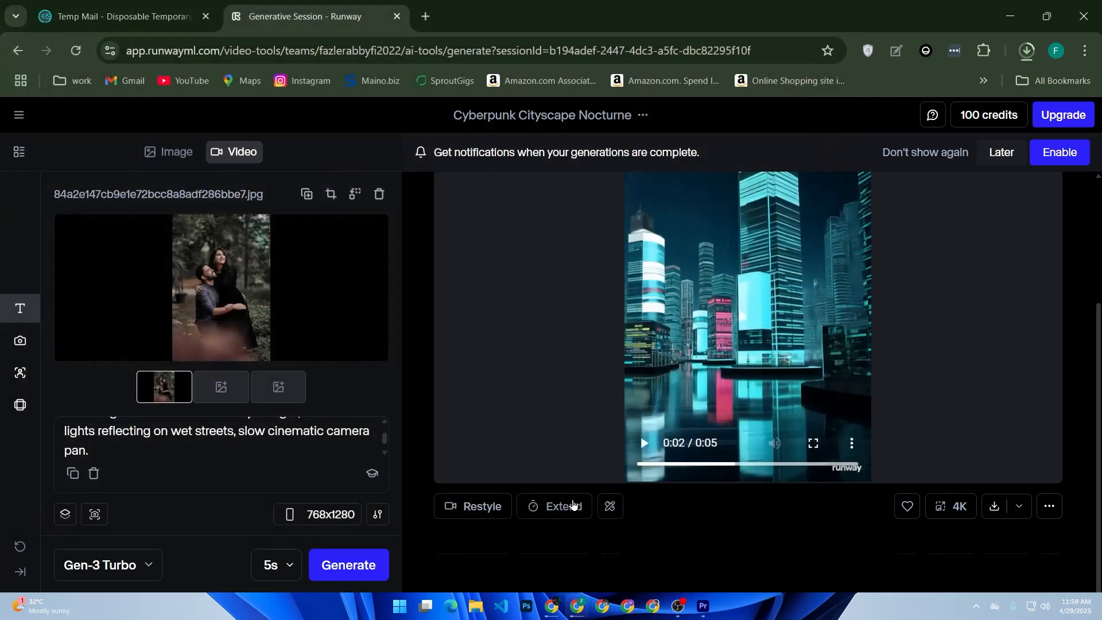